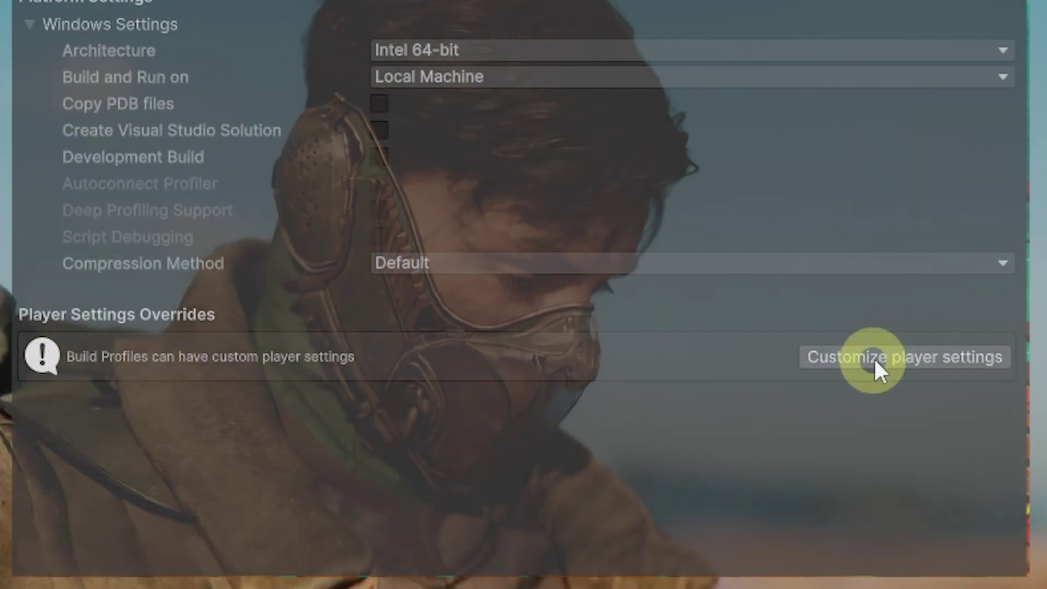
pyautogui.click(905, 358)
pyautogui.scroll(-5, 802, 335)
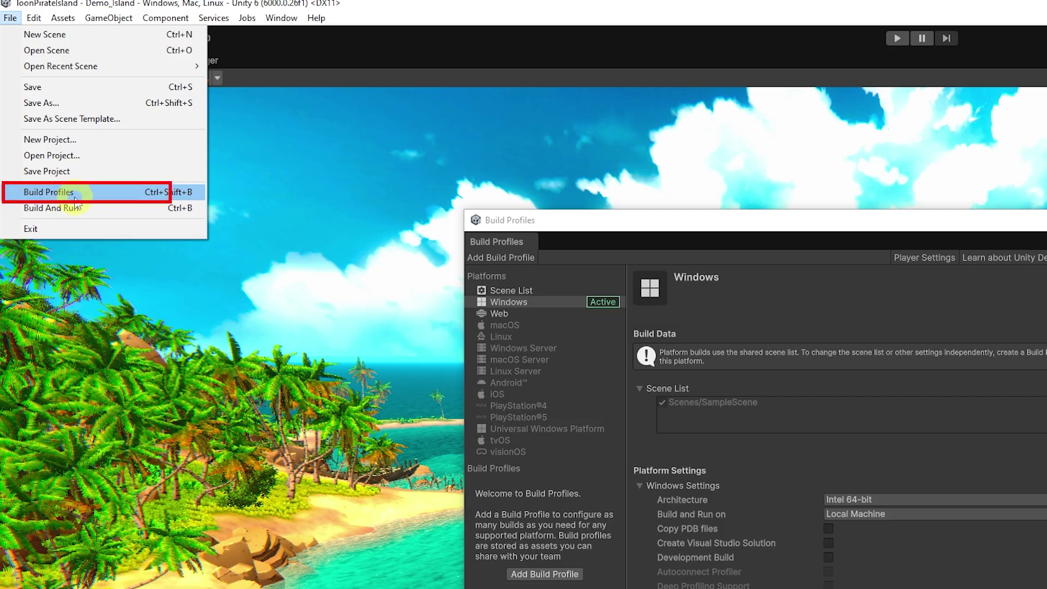
# Open the build profiles and add the open Demo_Island scene to the shared scene list
pyautogui.click(914, 326)
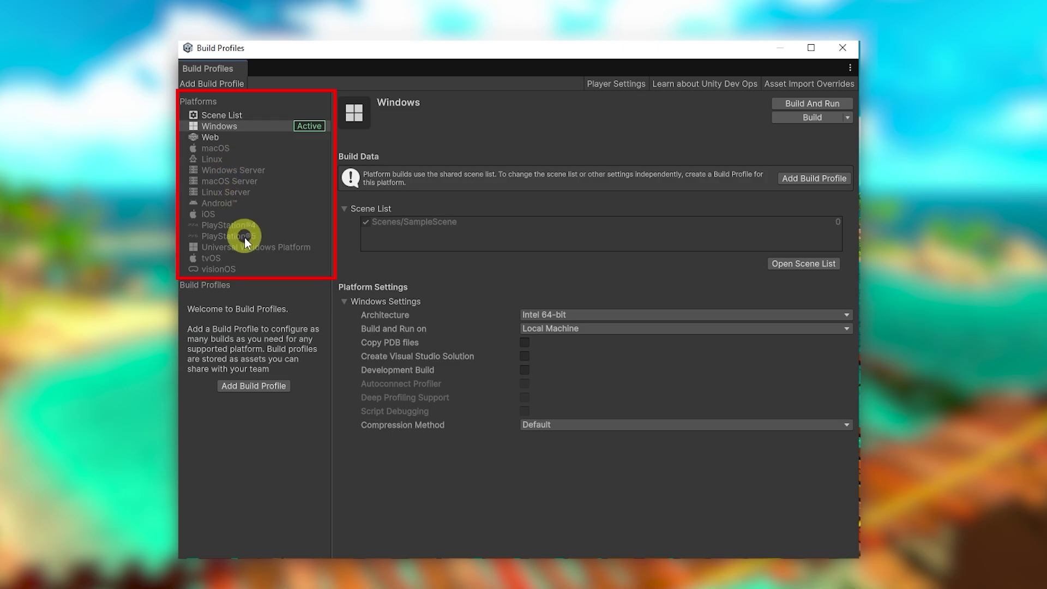
pyautogui.click(243, 115)
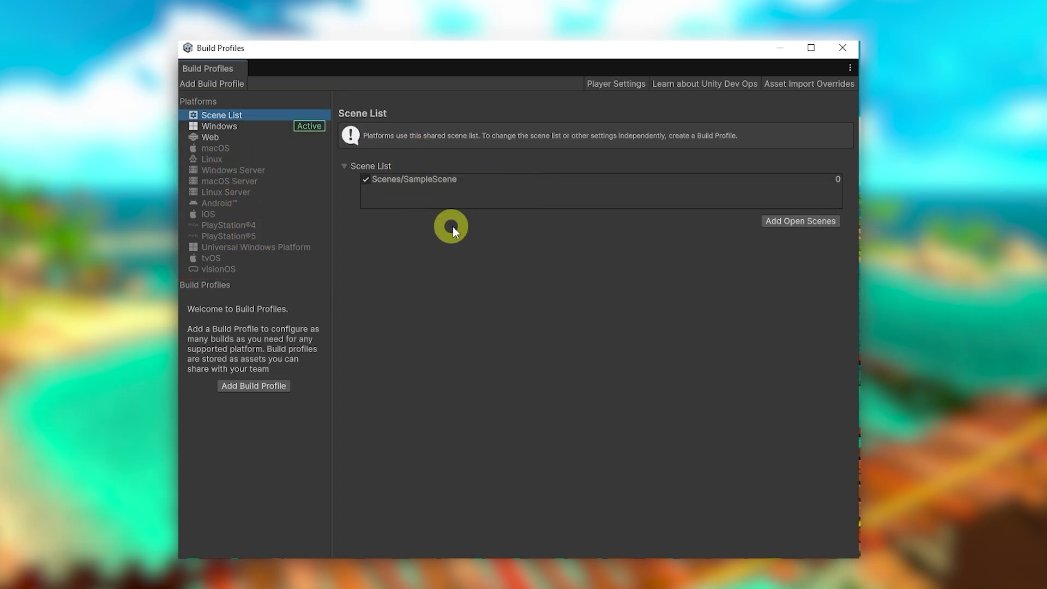
pyautogui.click(801, 222)
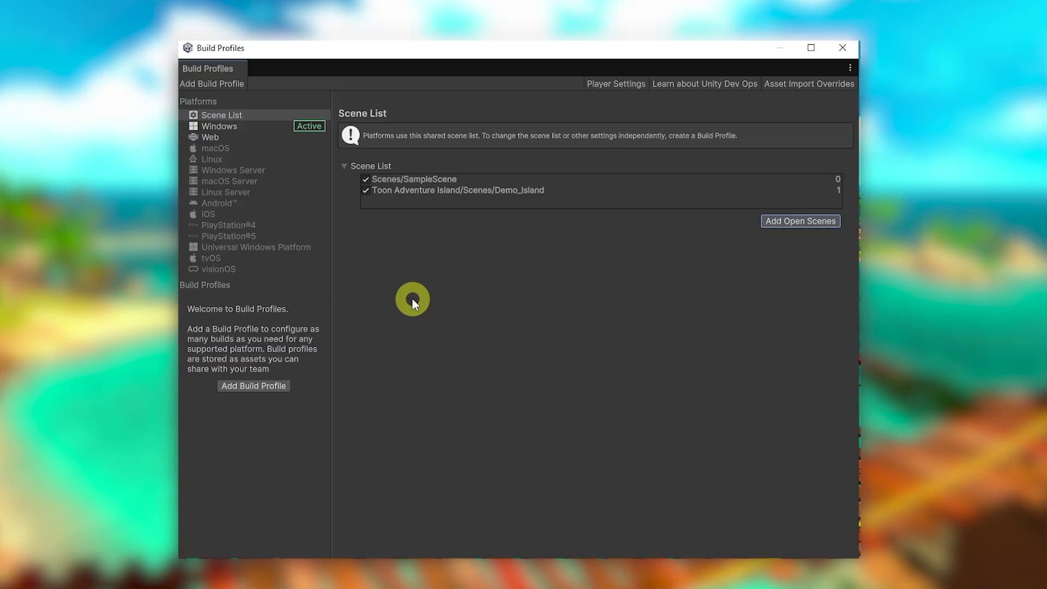
# Look through the Windows, Web, Linux and macOS platforms, open the macOS module installation in Unity Hub, and close it without installing
pyautogui.click(244, 129)
pyautogui.click(229, 138)
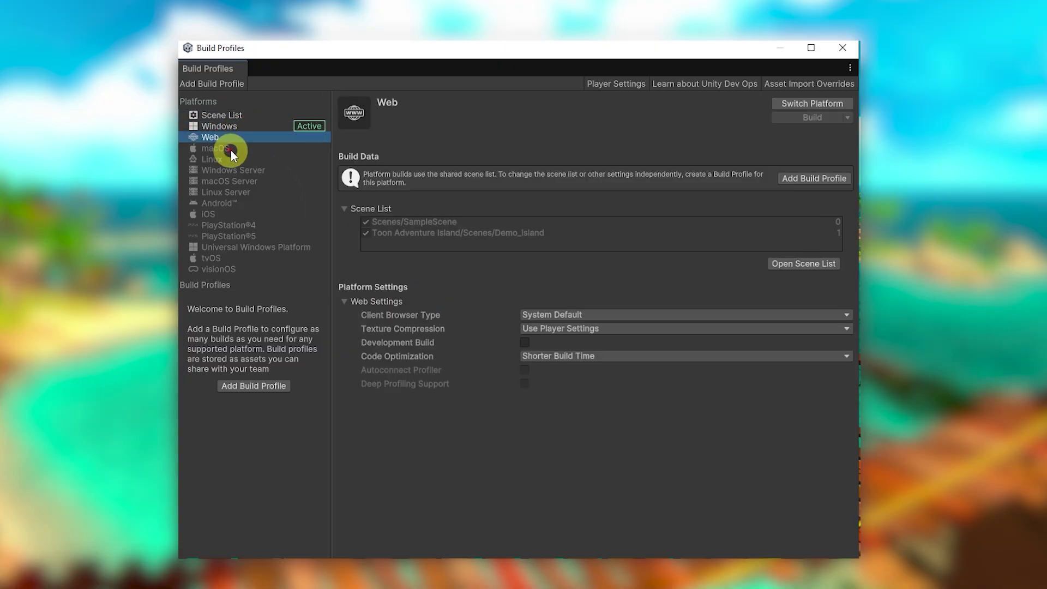
pyautogui.click(220, 148)
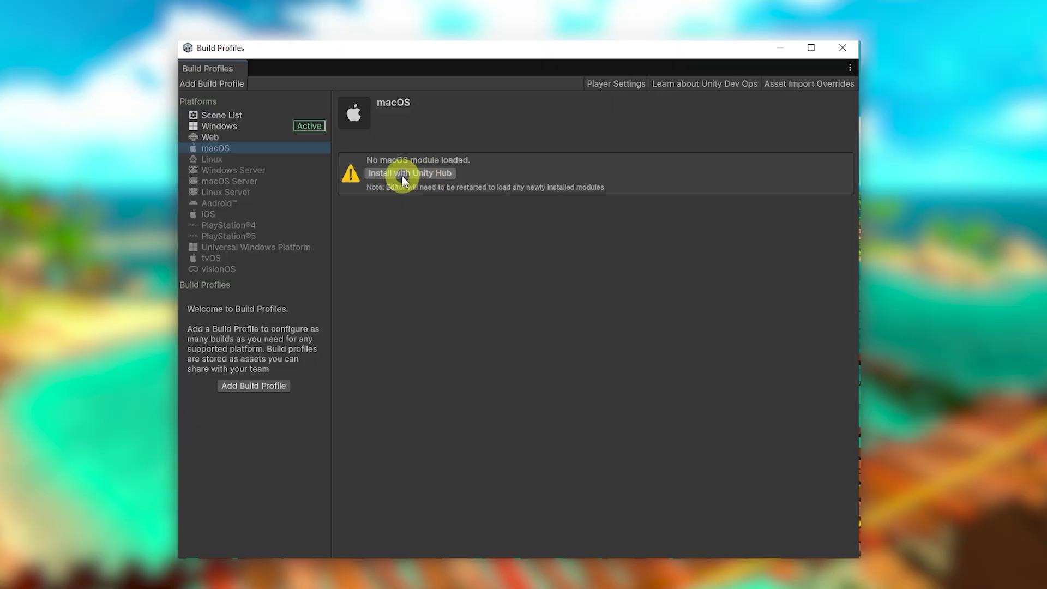
pyautogui.click(234, 159)
pyautogui.click(226, 148)
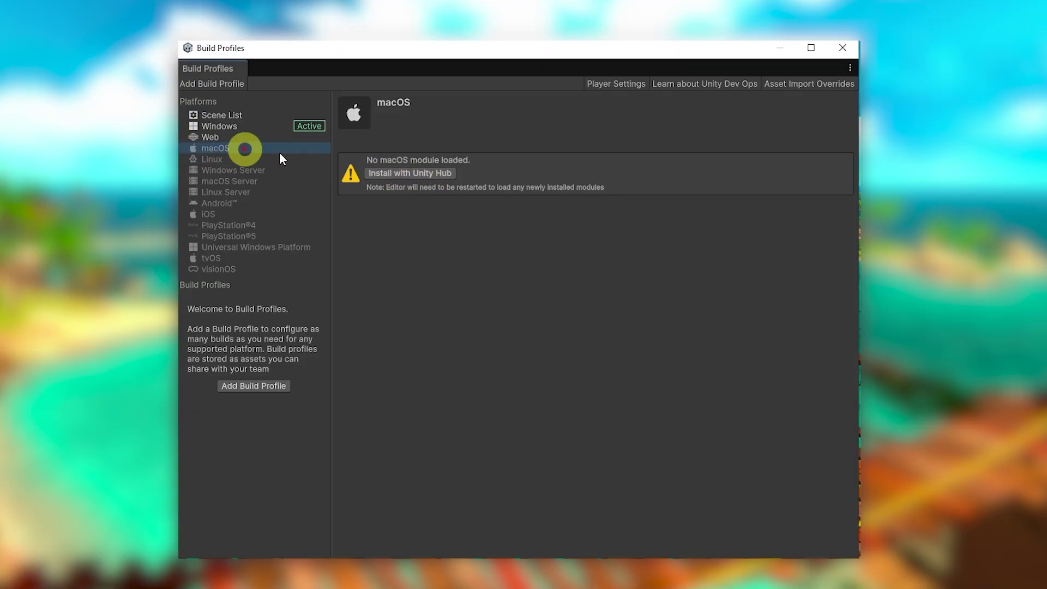
pyautogui.click(410, 174)
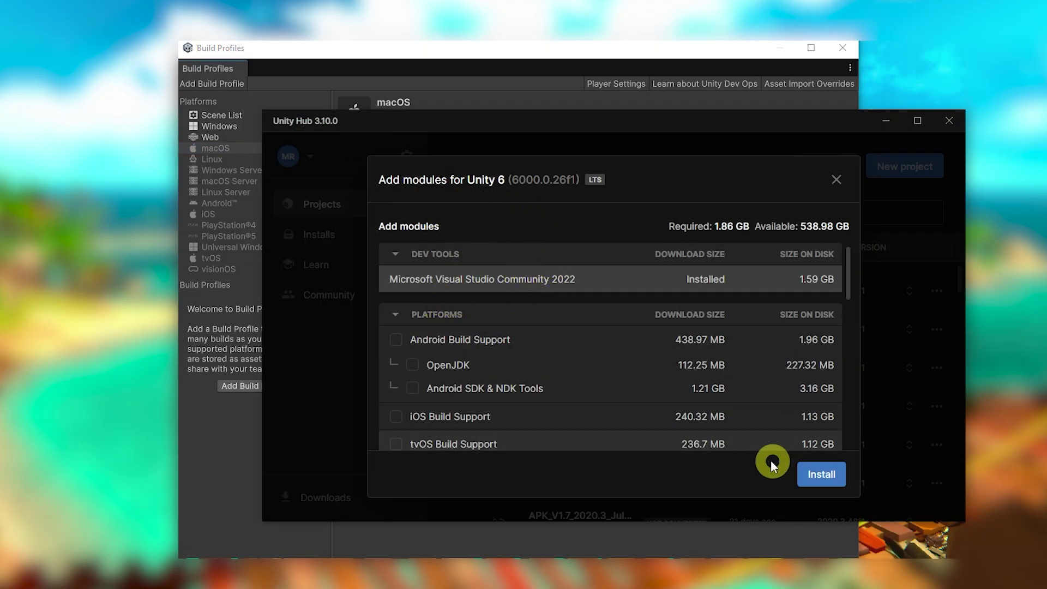
pyautogui.click(836, 187)
# View the PlayStation 4 and PlayStation 5 platforms and open the download page for the PlayStation 5 module
pyautogui.click(243, 225)
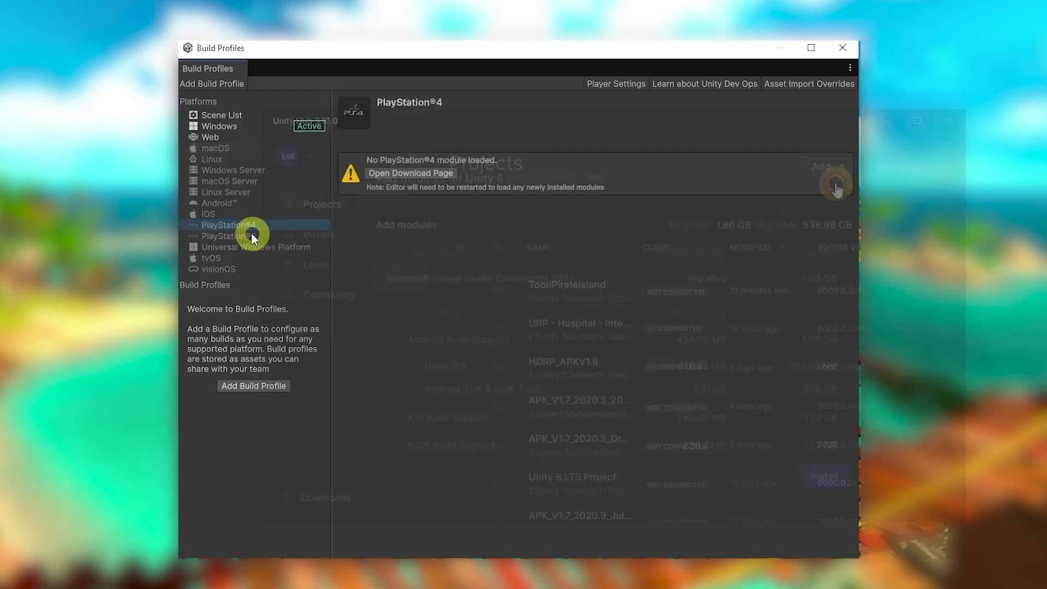
pyautogui.click(242, 237)
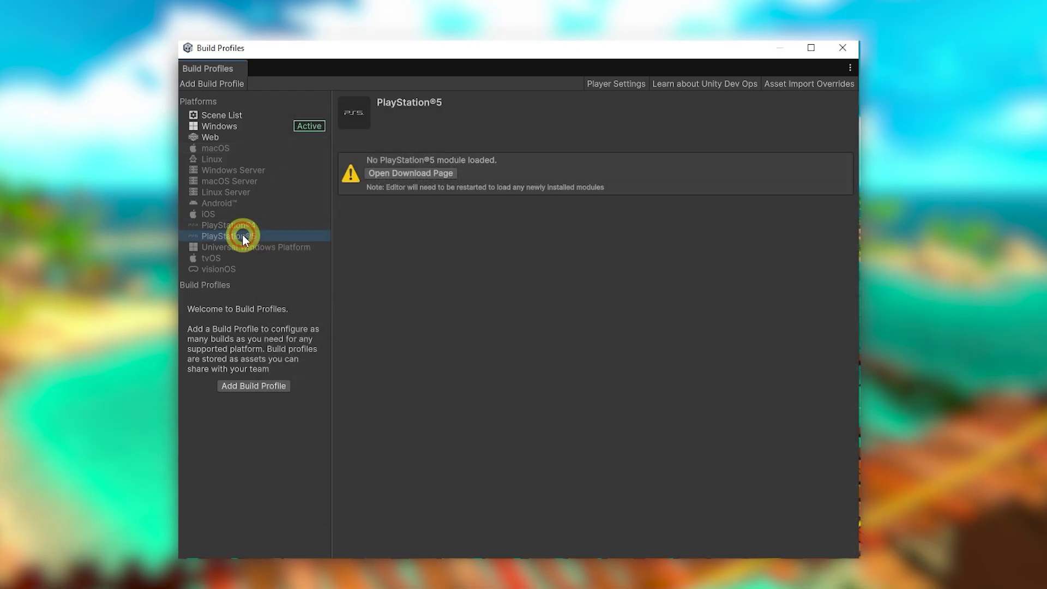
pyautogui.click(410, 173)
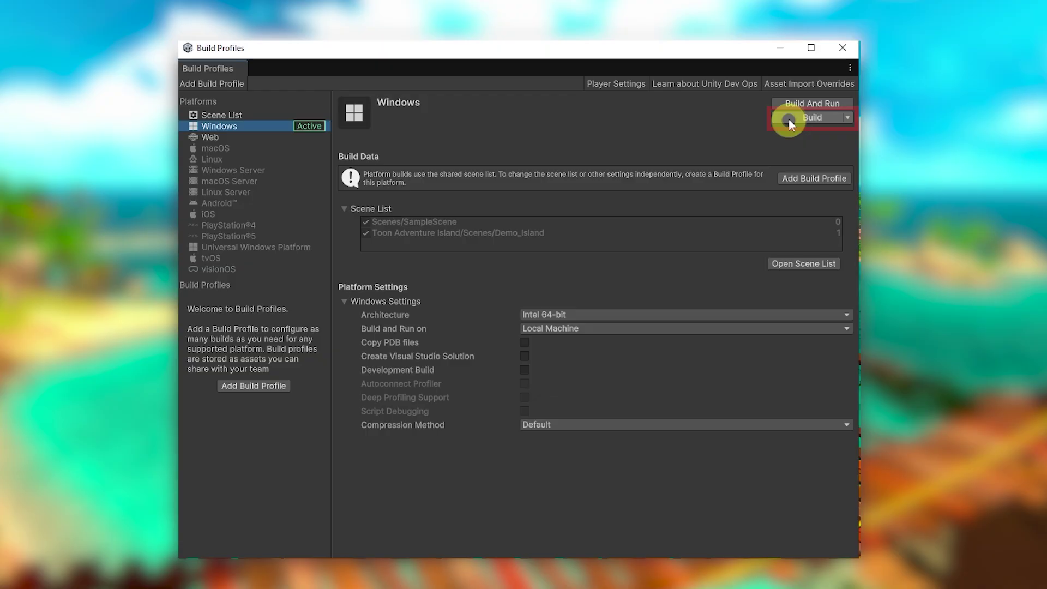
# Examine the platforms offered for a new build profile in the Platform Browser and close it without adding one
pyautogui.click(413, 225)
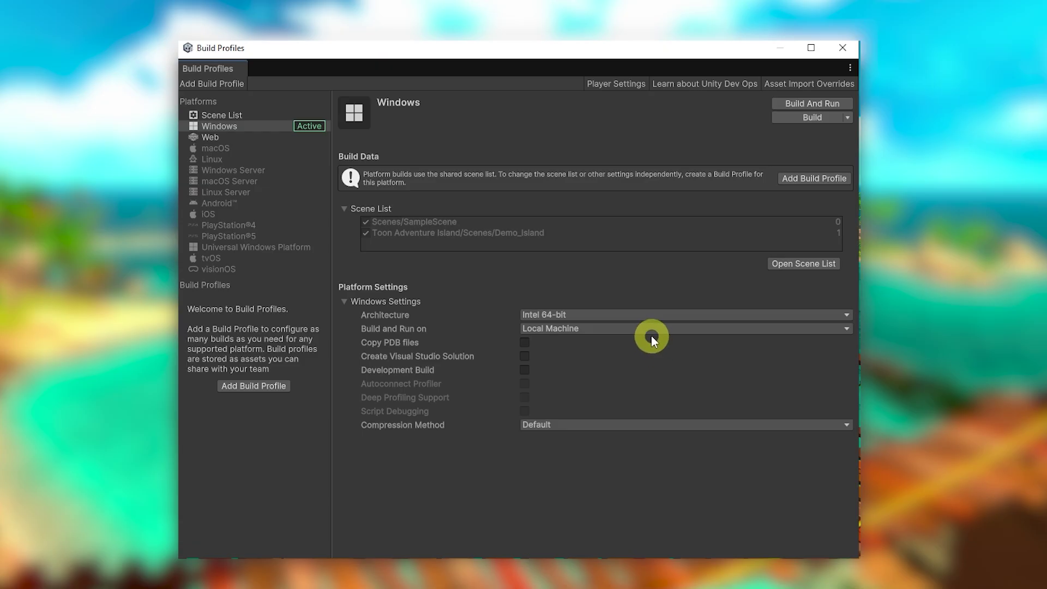
pyautogui.click(211, 83)
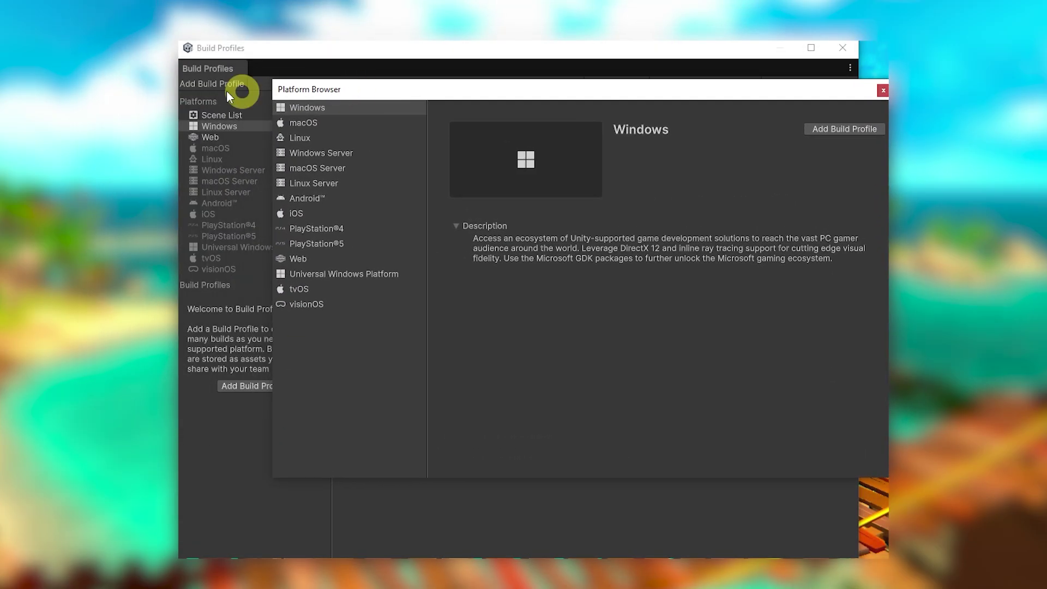
pyautogui.click(321, 113)
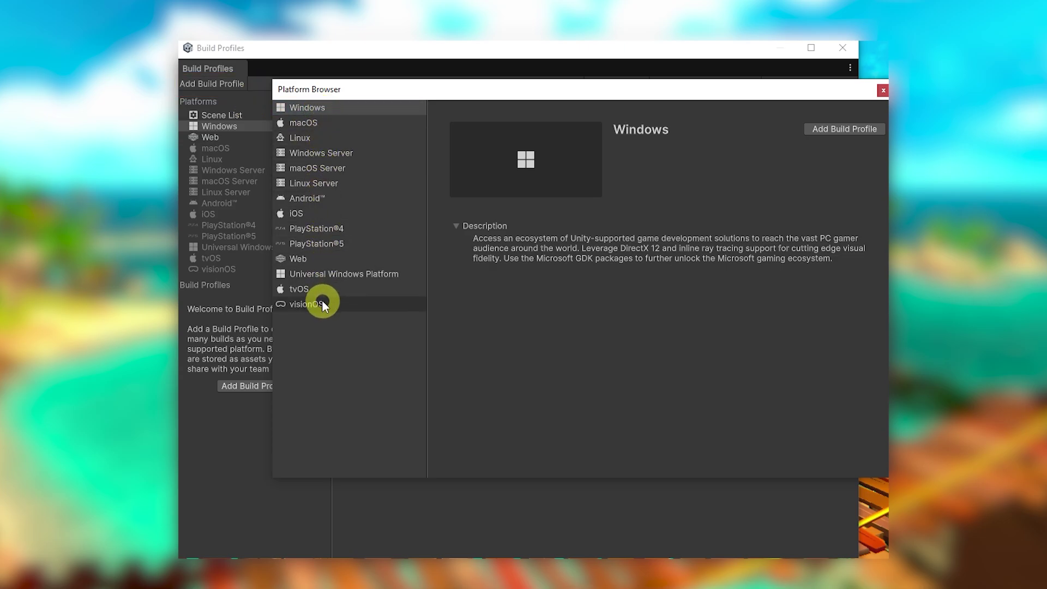
pyautogui.click(884, 90)
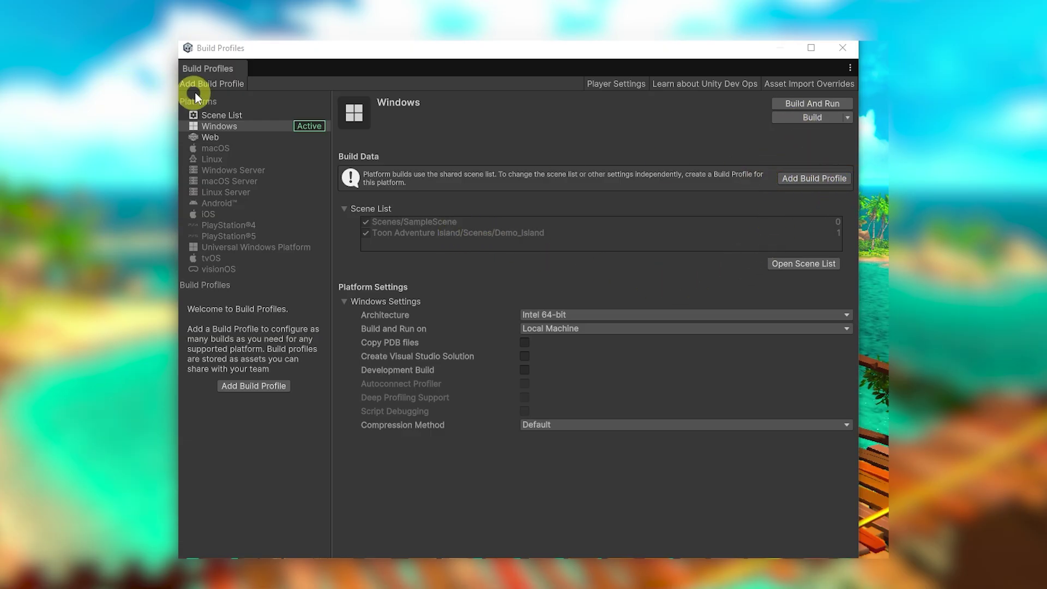
# Add a new build profile for the Windows platform
pyautogui.click(211, 84)
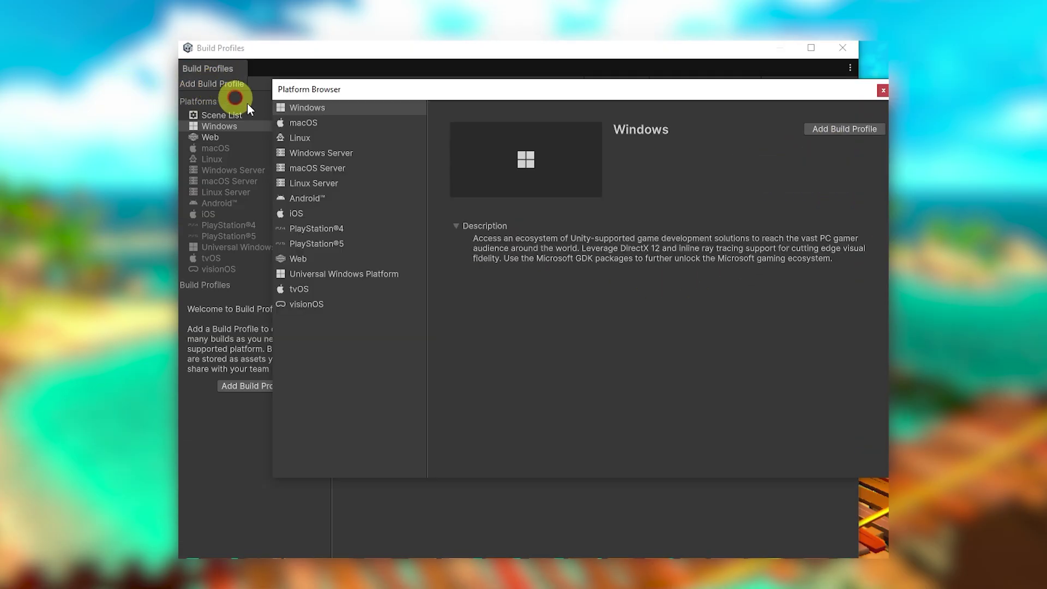
pyautogui.click(321, 111)
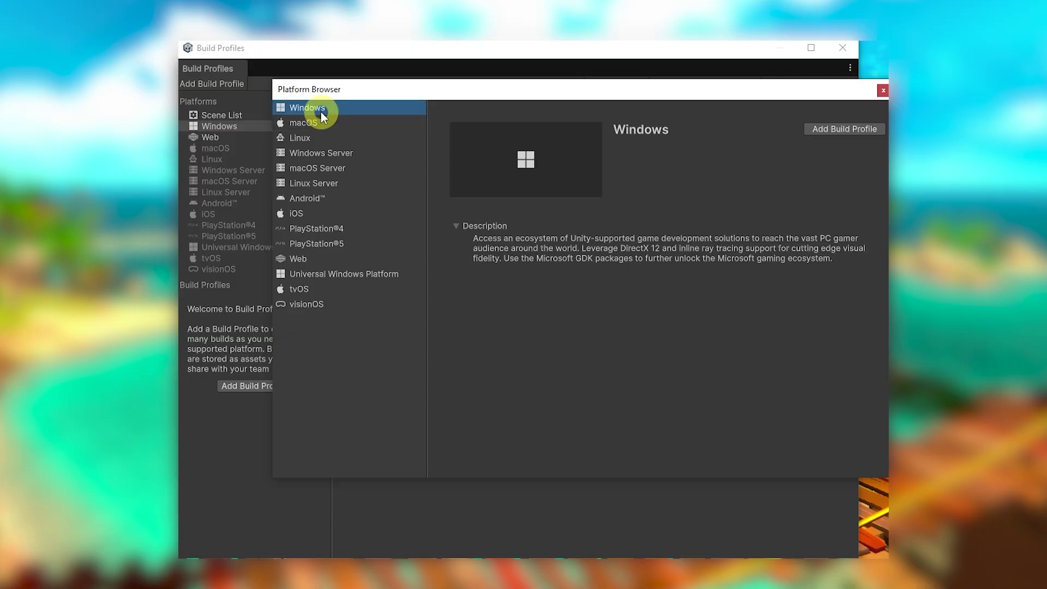
pyautogui.click(836, 129)
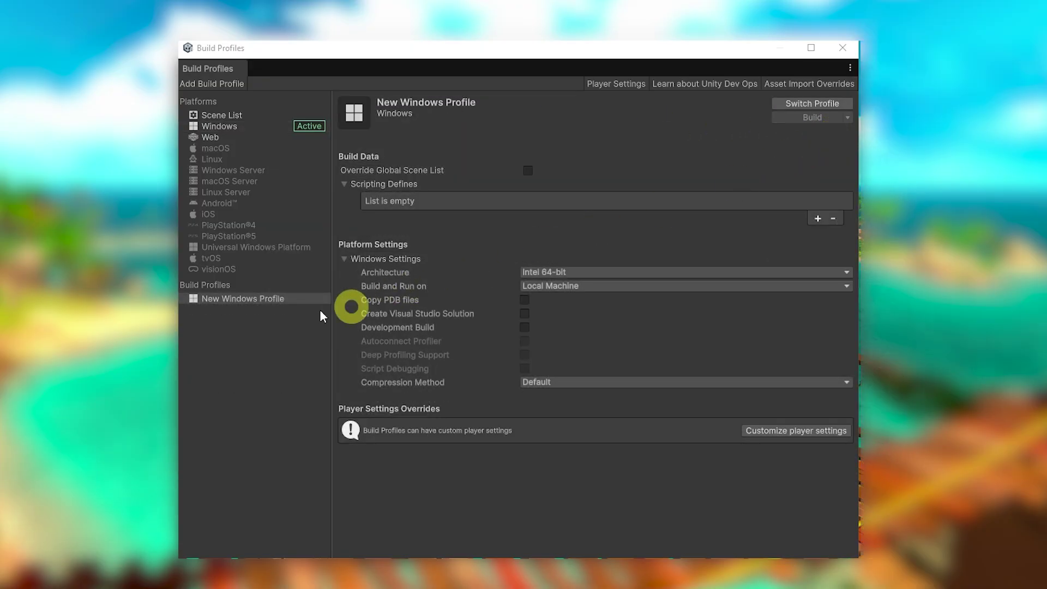
# Rename the new Windows profile to "Windows Test Build" and make it the active profile
pyautogui.rightClick(254, 300)
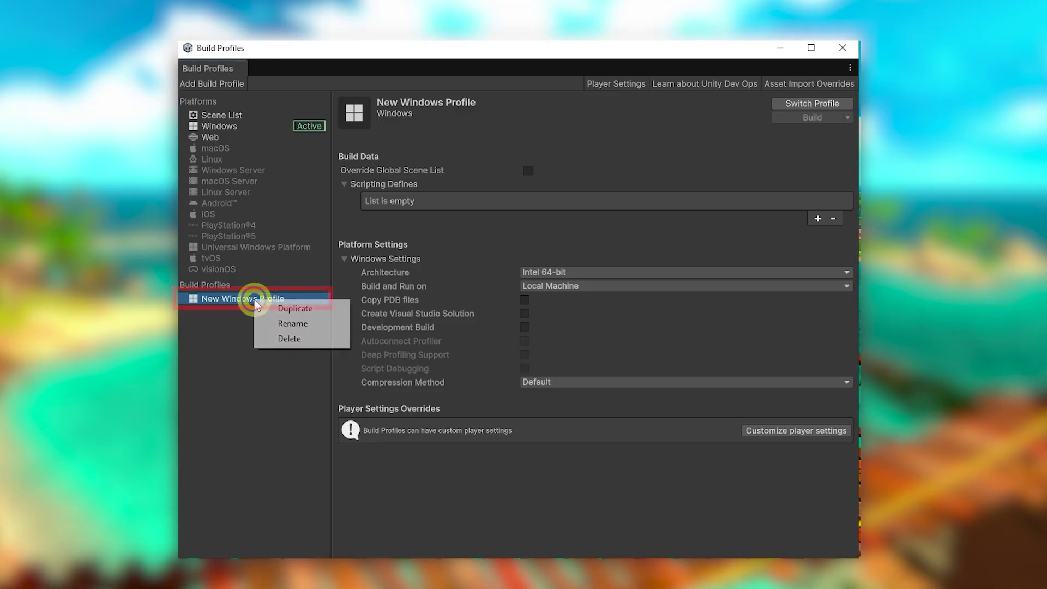
pyautogui.click(282, 341)
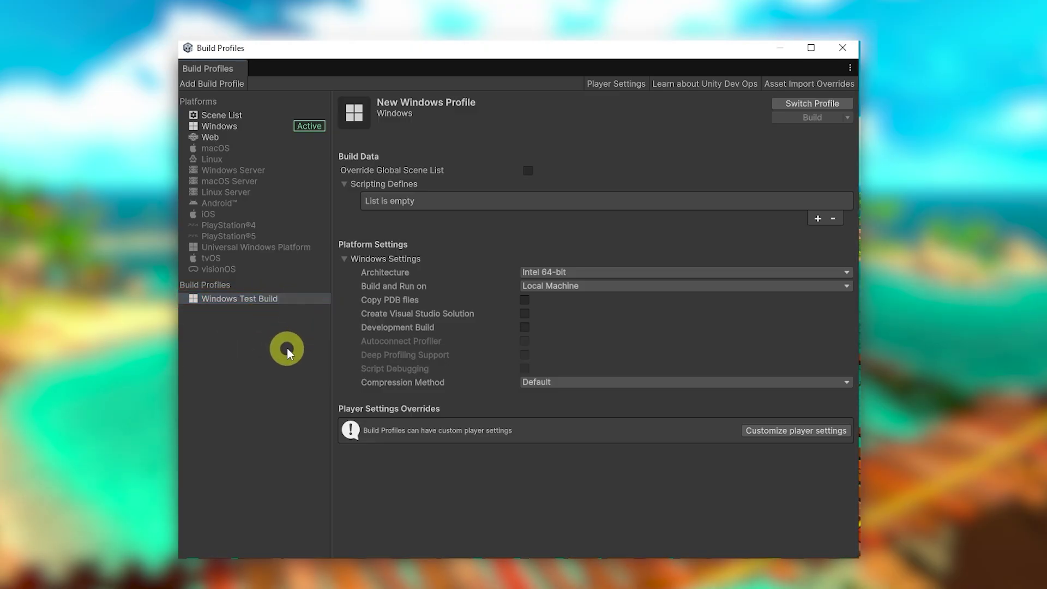
pyautogui.click(236, 301)
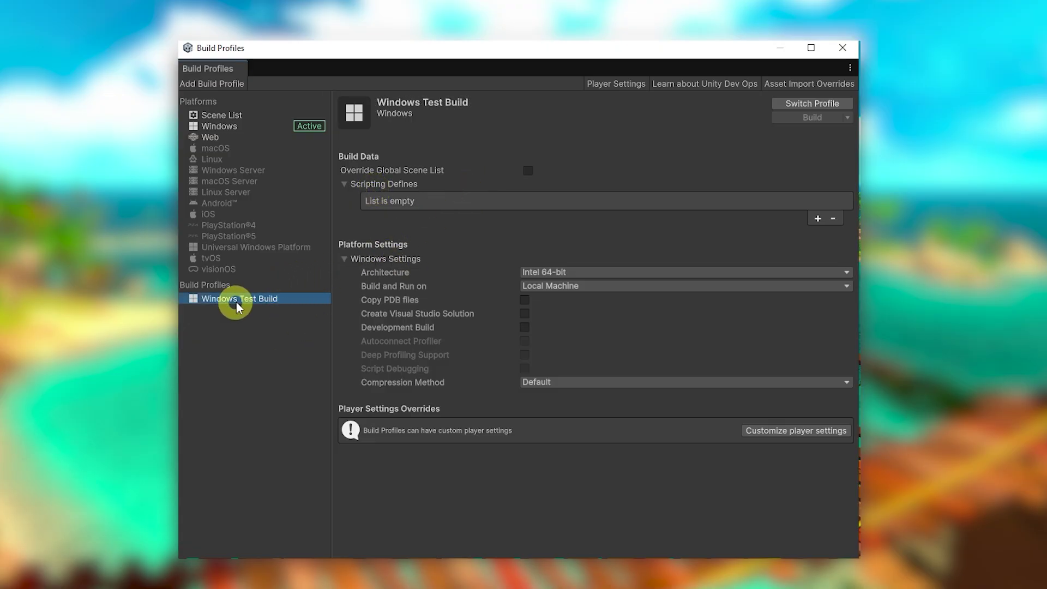
pyautogui.click(806, 105)
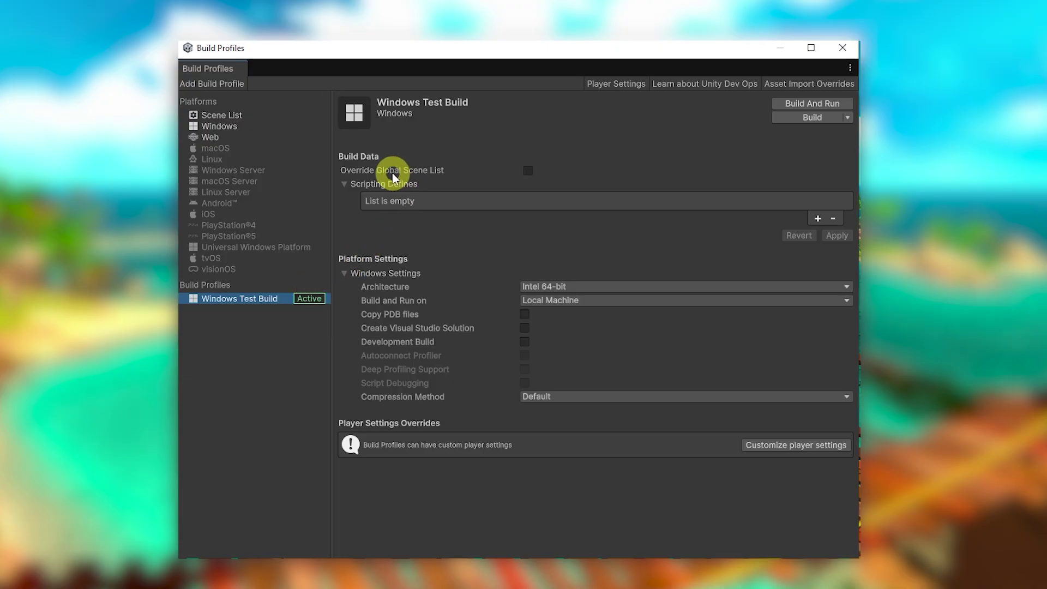
# Override the global scene list for Windows Test Build, add the open Demo_Island scene, and turn the override off again
pyautogui.click(527, 171)
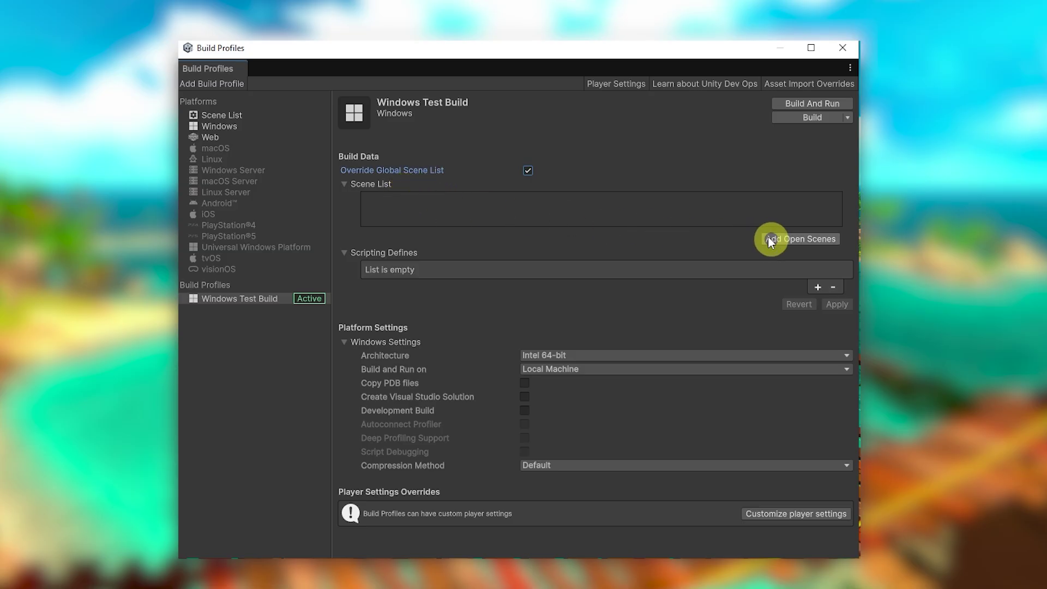
pyautogui.click(785, 240)
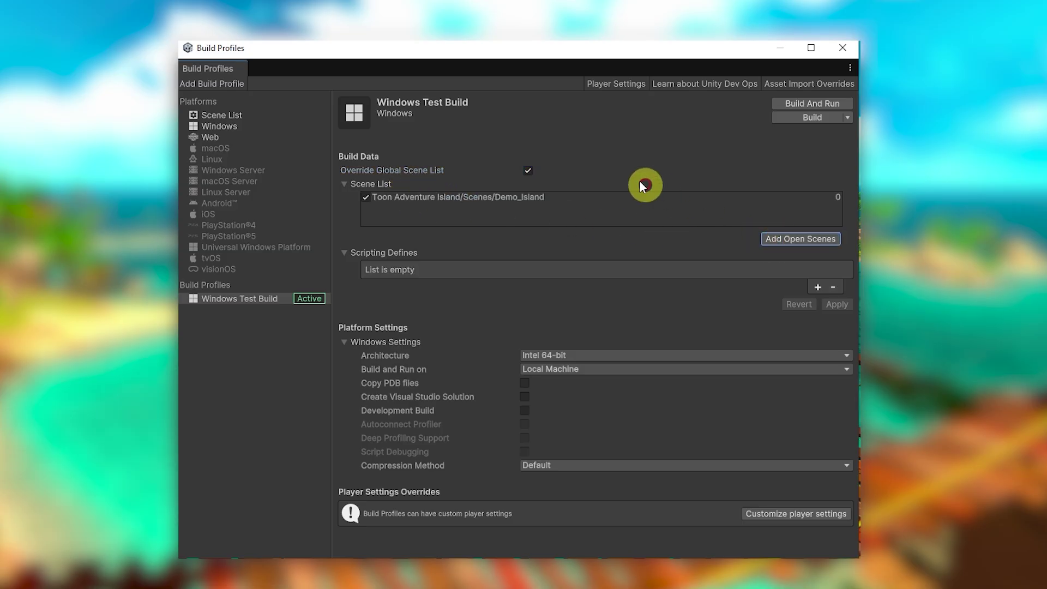
pyautogui.click(528, 171)
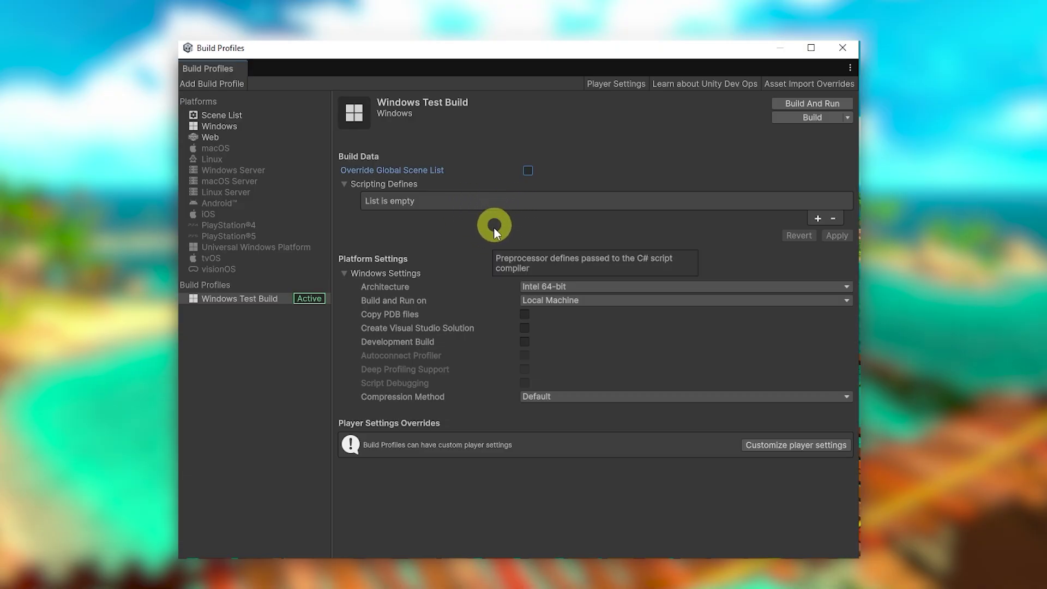
# Enable custom player settings for the Windows Test Build profile and collapse its Splash Image section
pyautogui.click(562, 287)
pyautogui.click(518, 266)
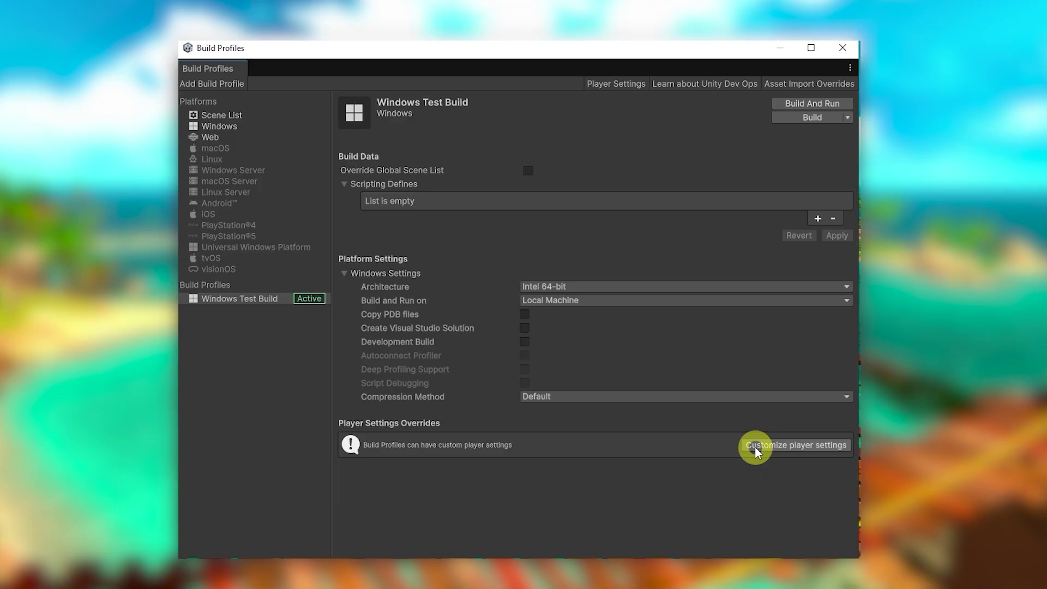
pyautogui.click(757, 447)
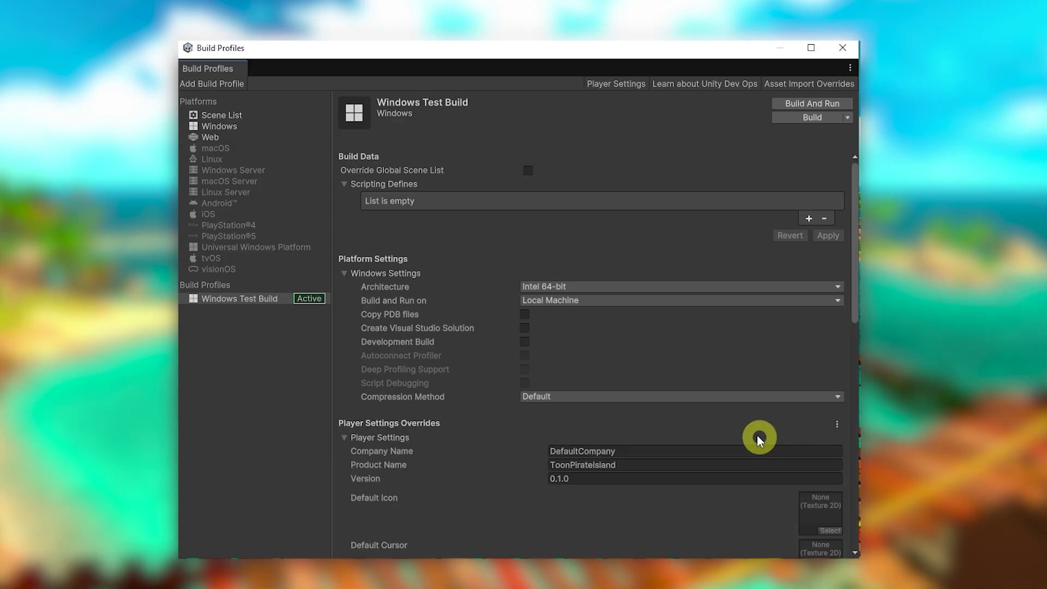
pyautogui.scroll(-3, 708, 430)
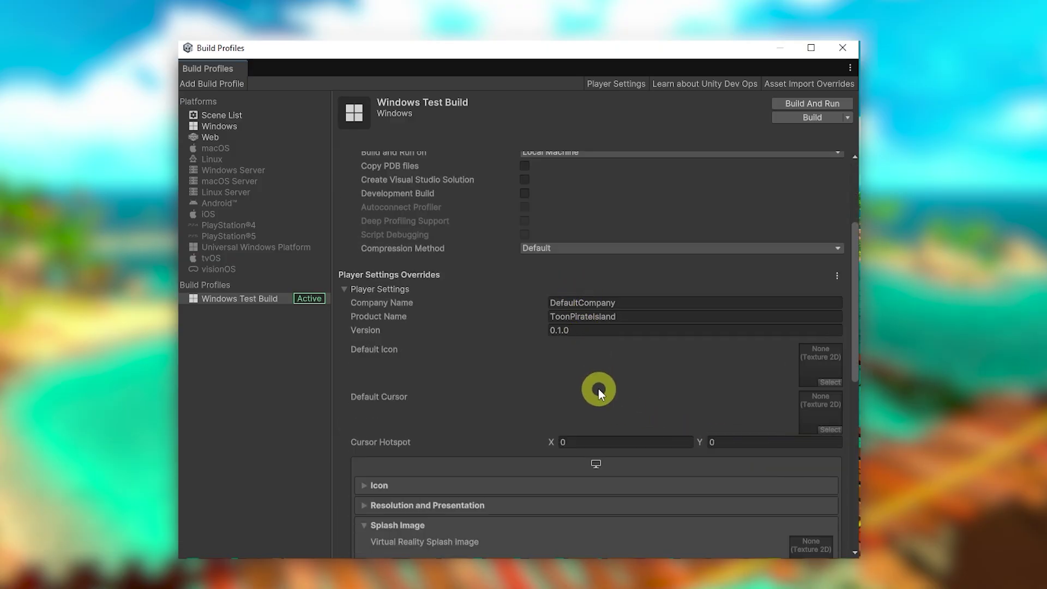
pyautogui.scroll(-4, 598, 388)
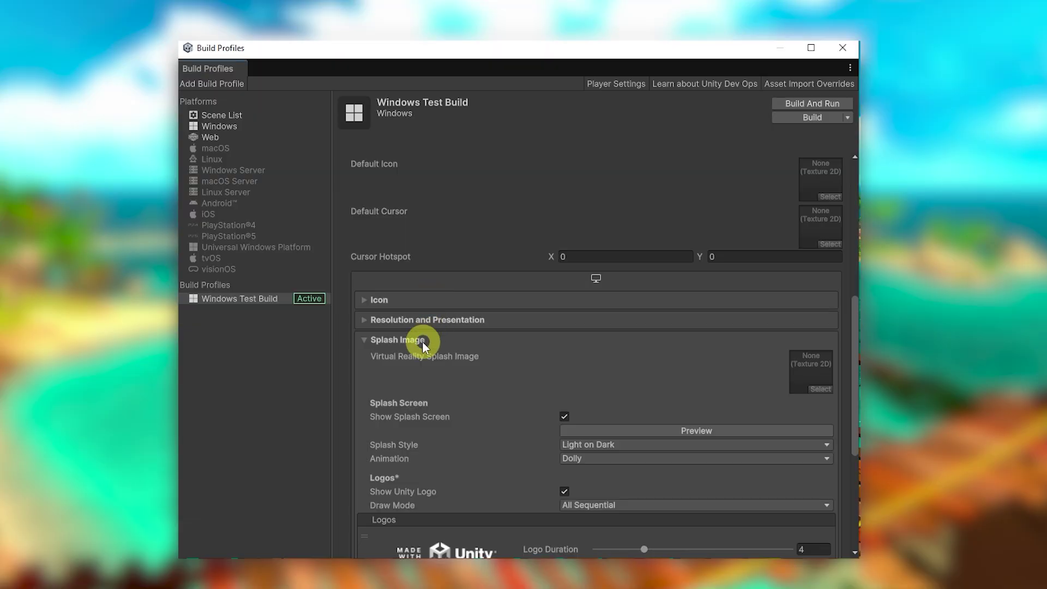
pyautogui.click(422, 340)
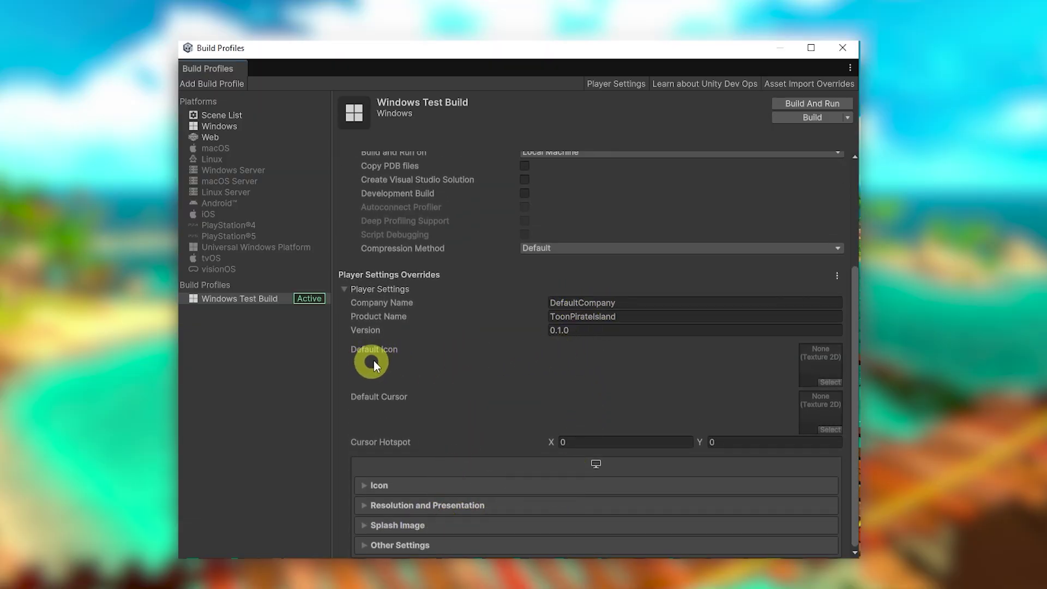
# Set the company name in the profile's player settings overrides to SpeedTutor
pyautogui.scroll(1, 374, 361)
pyautogui.click(552, 332)
pyautogui.write('SpeedTutor')
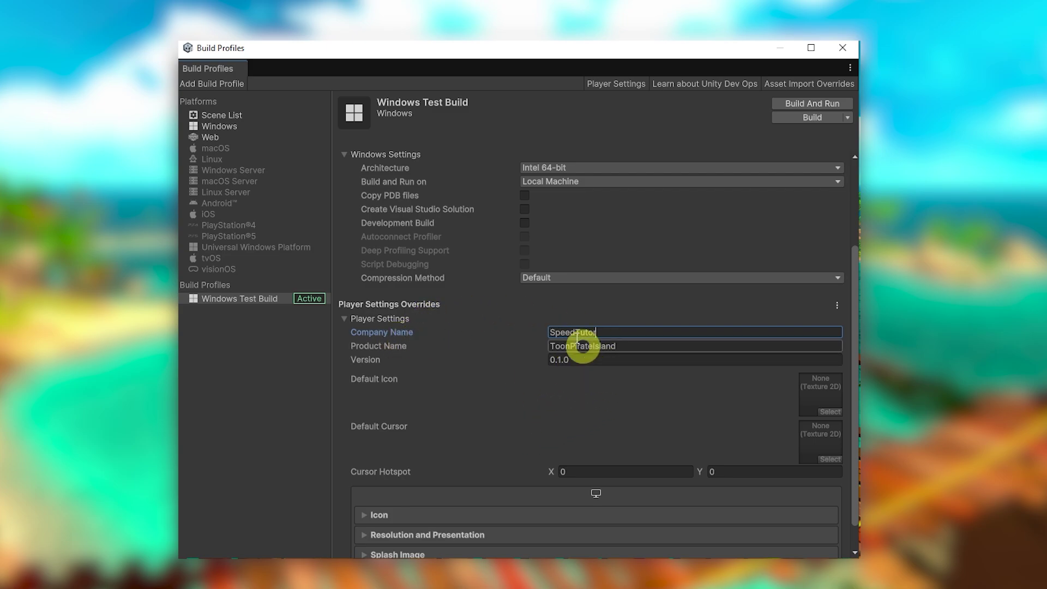
# Duplicate the Windows Test Build profile
pyautogui.click(240, 300)
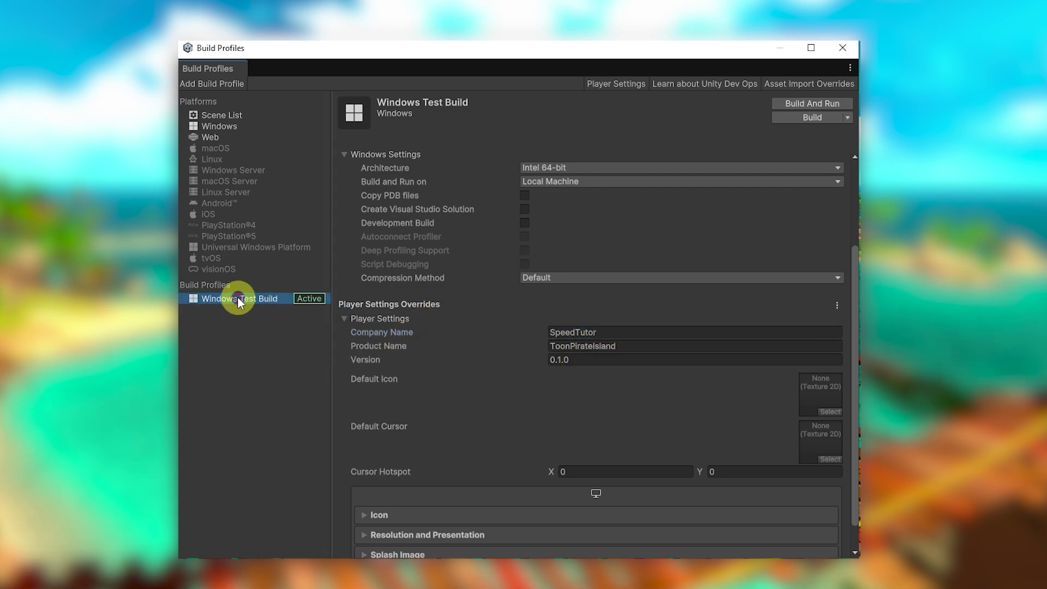
pyautogui.rightClick(239, 300)
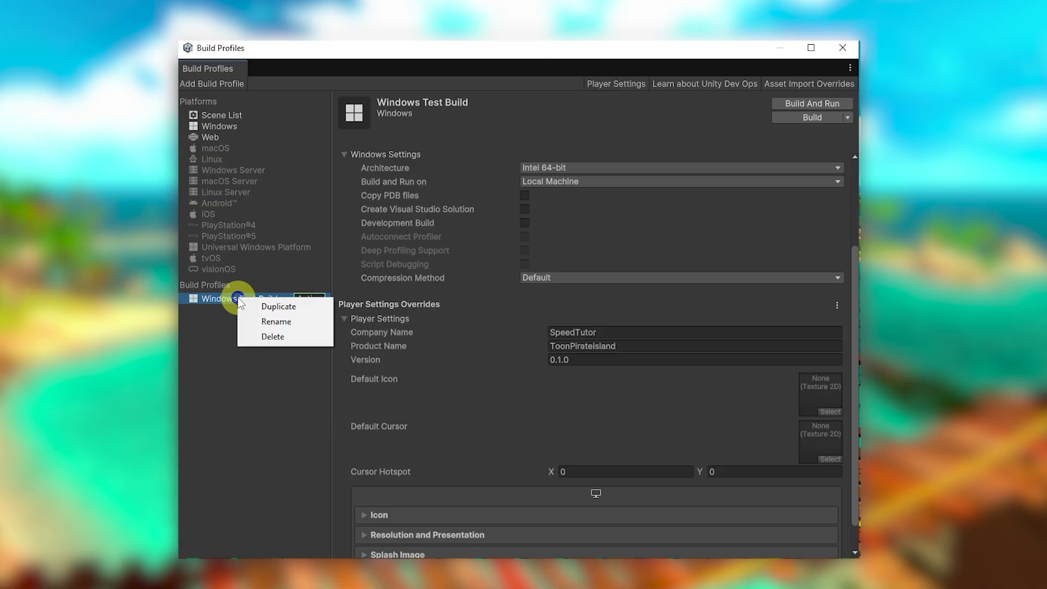
pyautogui.click(267, 307)
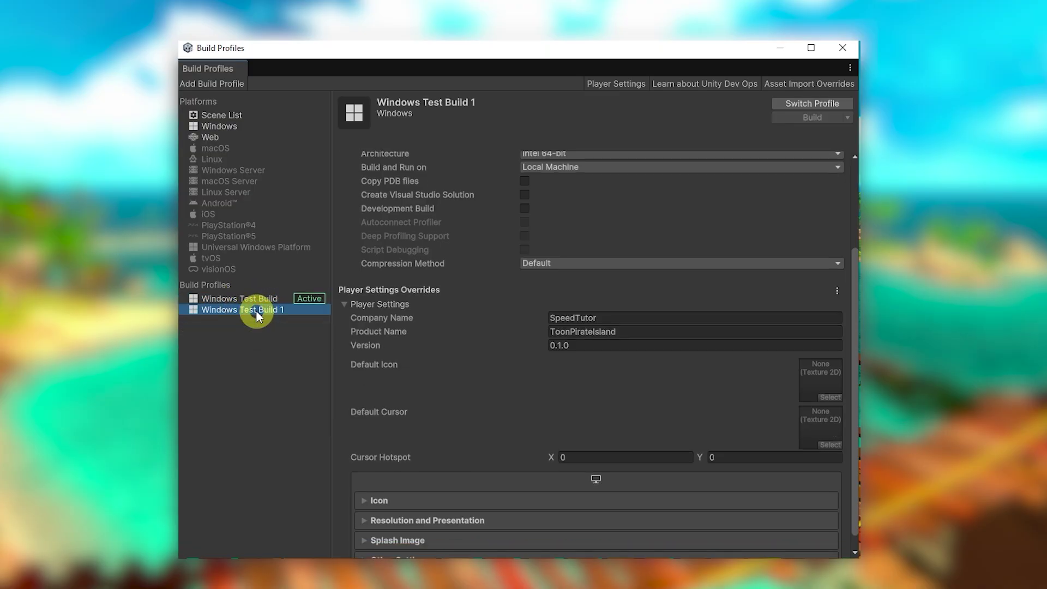
# Rename the duplicated profile to Windows Final Build and make it the active profile
pyautogui.rightClick(257, 310)
pyautogui.click(289, 335)
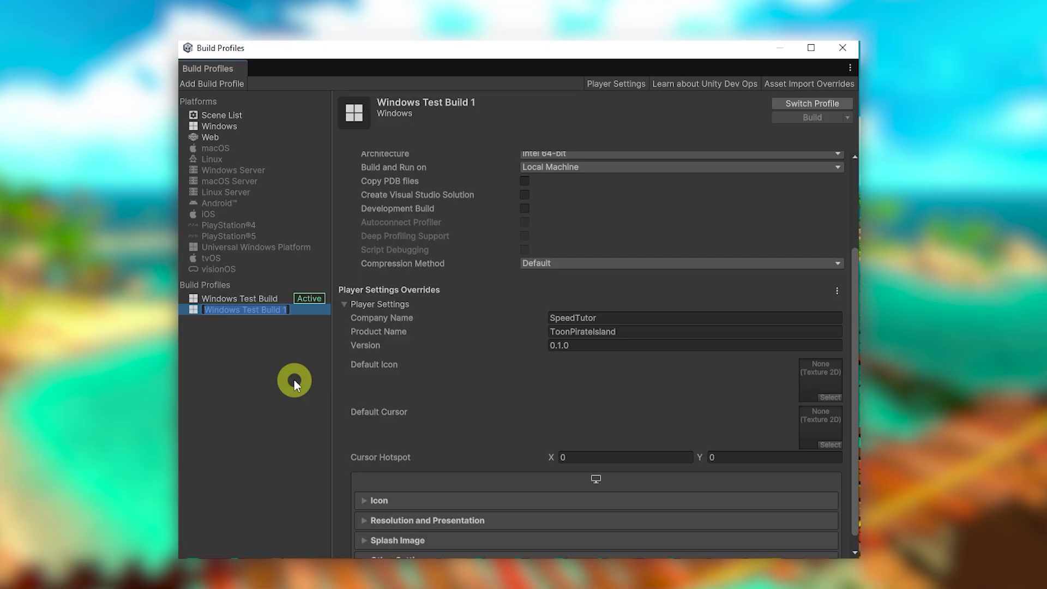
pyautogui.write('Windows Final Build')
pyautogui.press('Return')
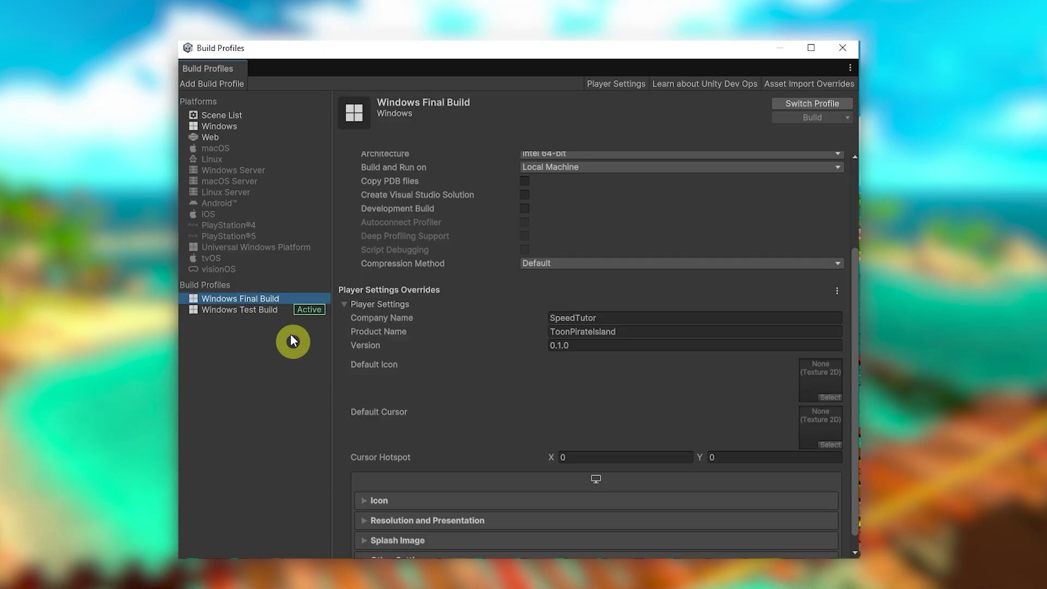
pyautogui.click(812, 103)
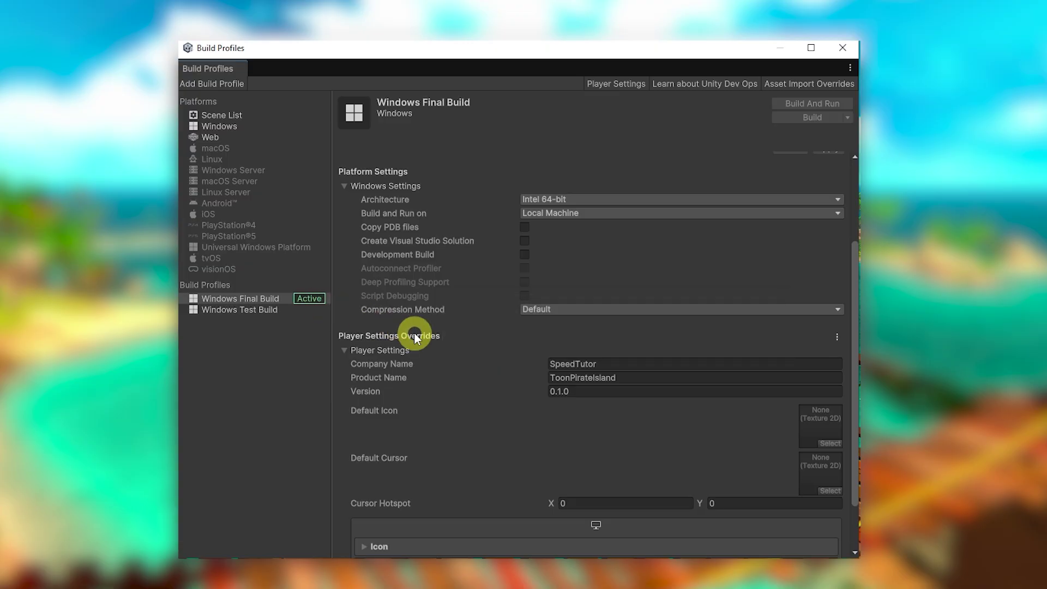
# Override the global scene list for Windows Final Build and turn the override off again
pyautogui.scroll(-1, 469, 341)
pyautogui.scroll(4, 534, 316)
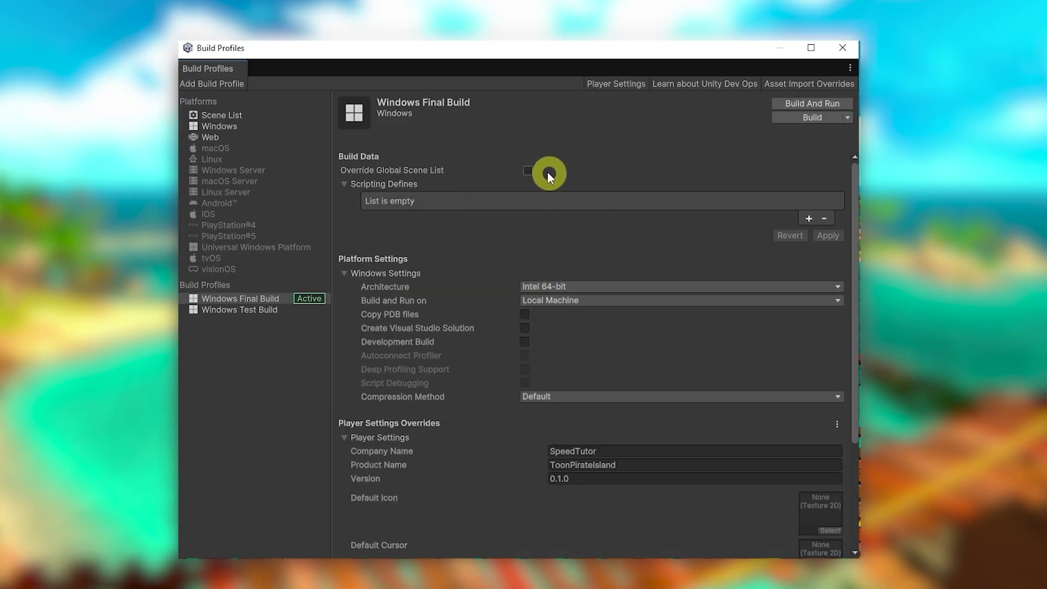
pyautogui.click(528, 170)
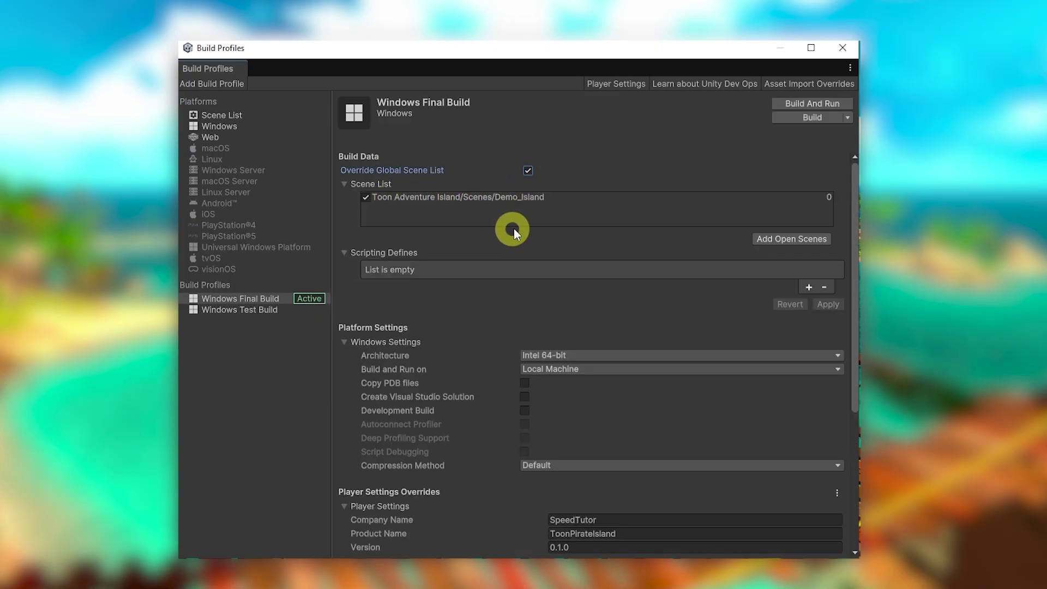
pyautogui.click(536, 169)
# Compare the product name and version overrides of the Windows Final Build and Windows Test Build profiles
pyautogui.scroll(-3, 532, 240)
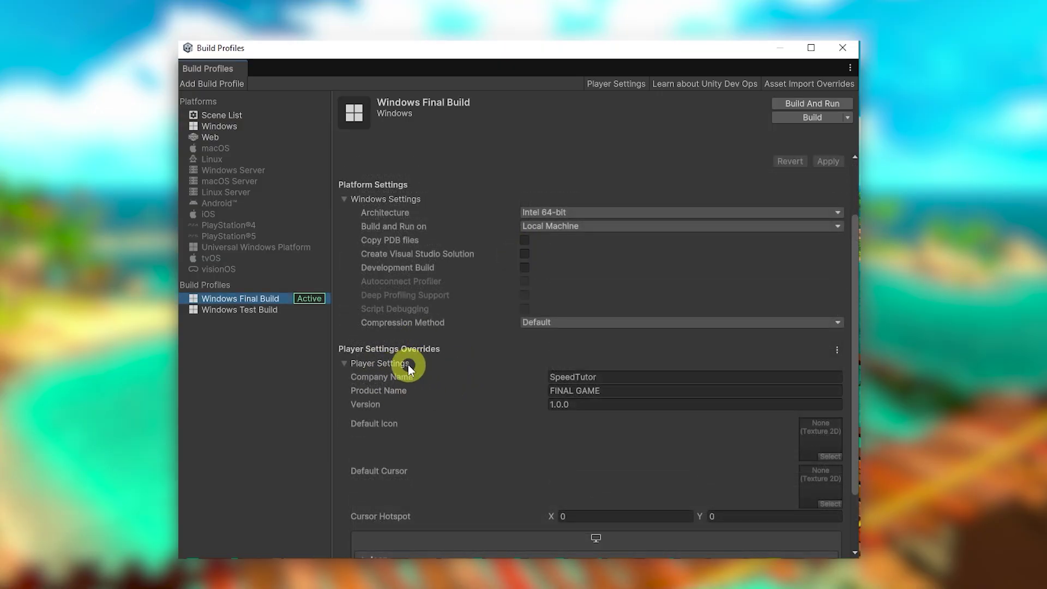
pyautogui.click(602, 404)
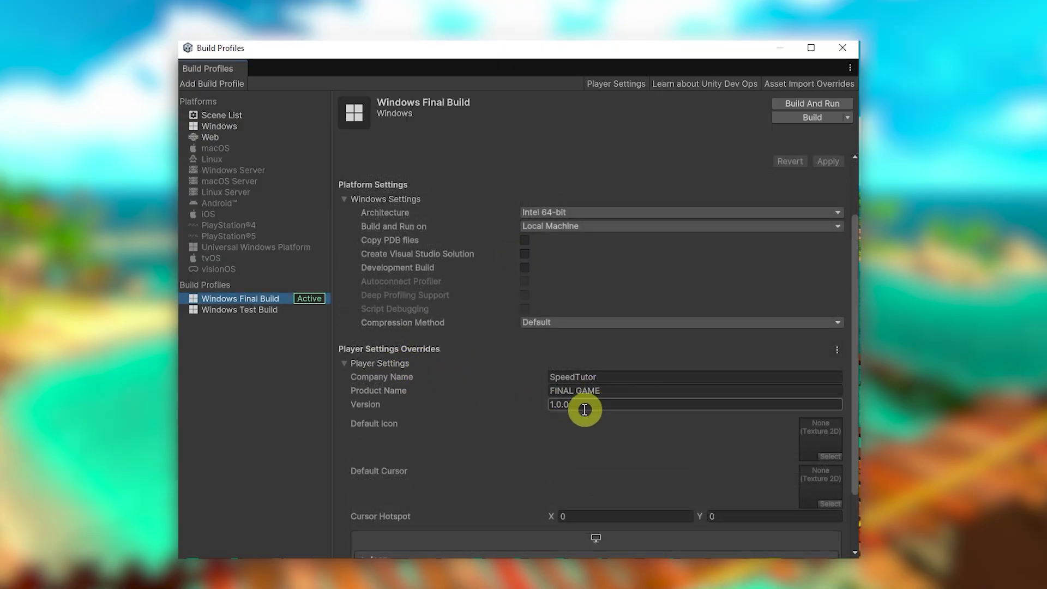
pyautogui.click(255, 311)
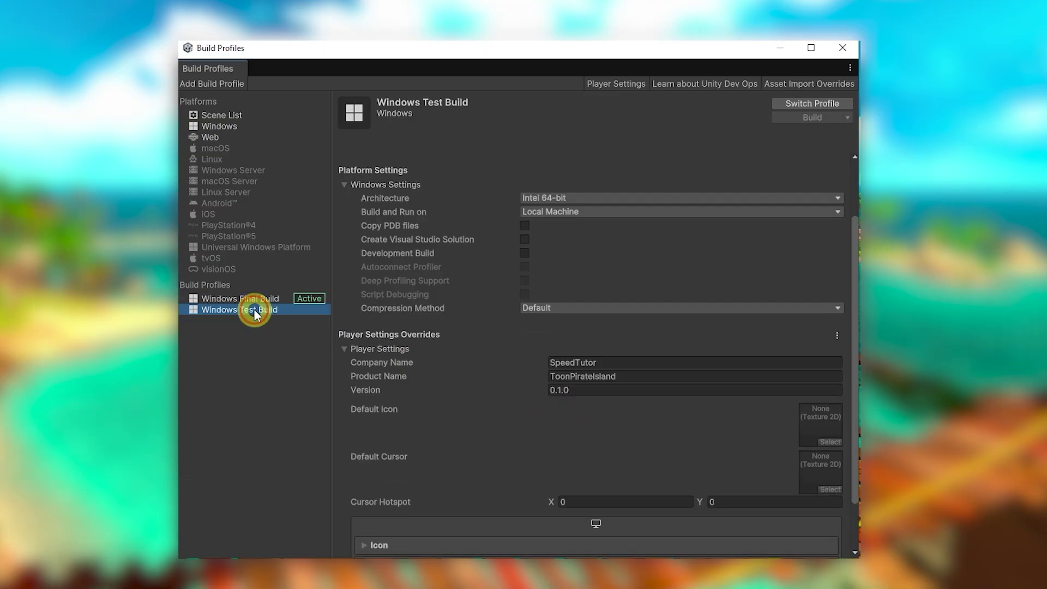
pyautogui.click(609, 377)
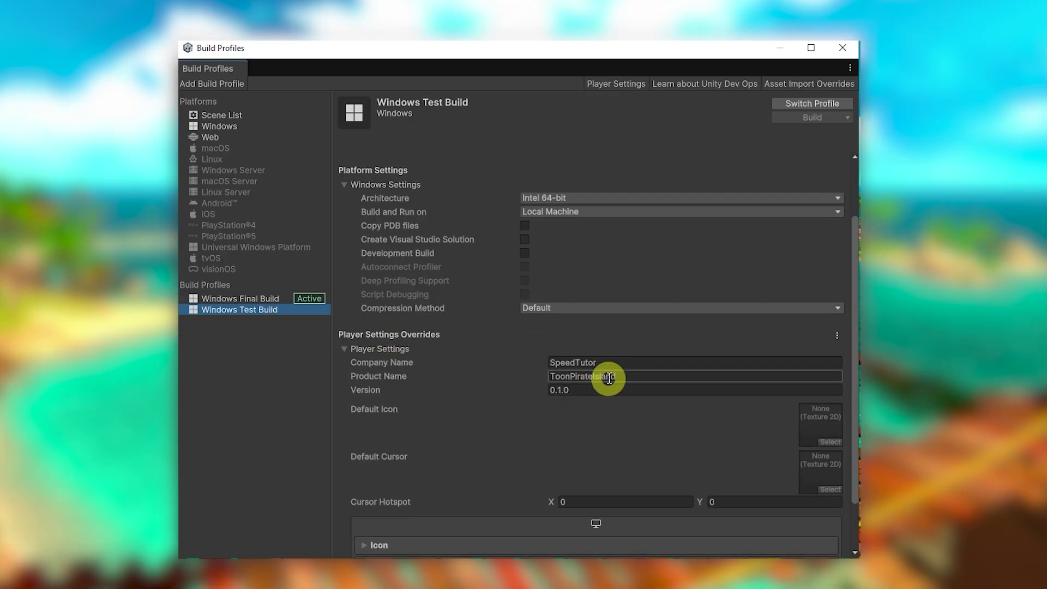
pyautogui.scroll(2, 609, 378)
pyautogui.click(264, 299)
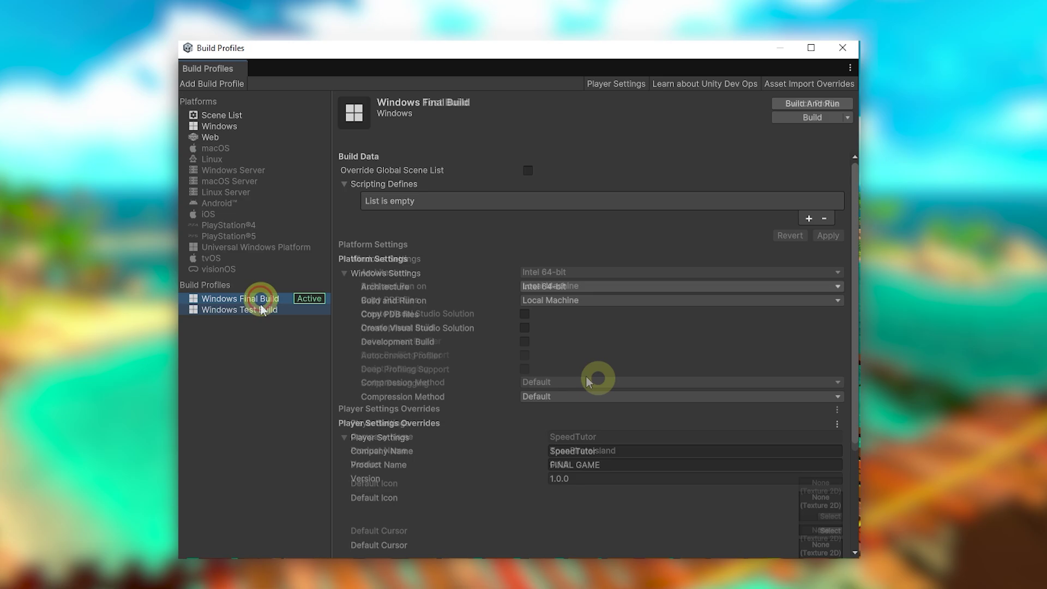
pyautogui.click(264, 310)
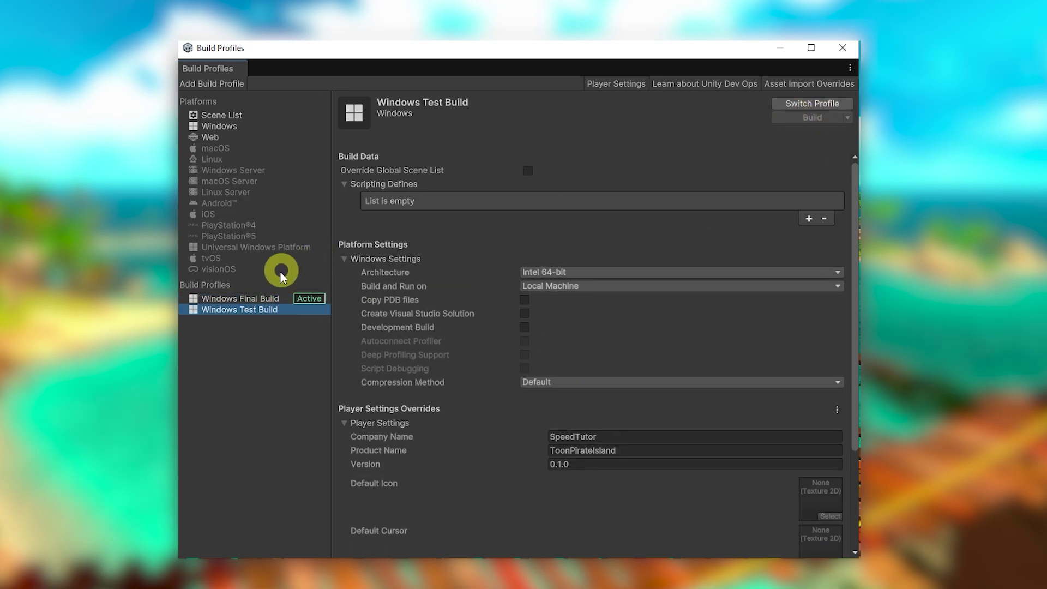
pyautogui.click(261, 300)
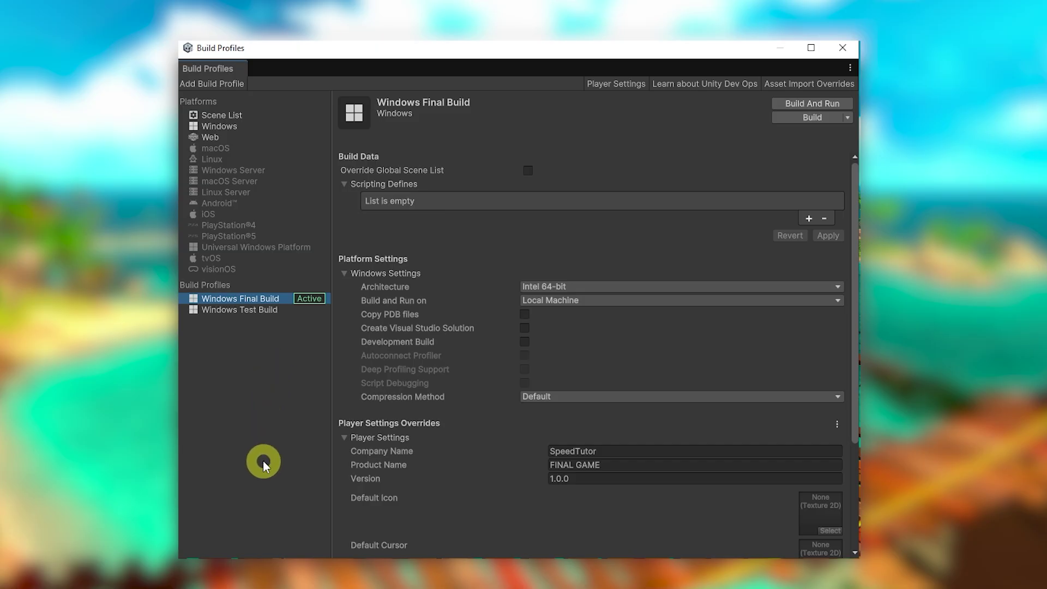
pyautogui.scroll(-3, 615, 334)
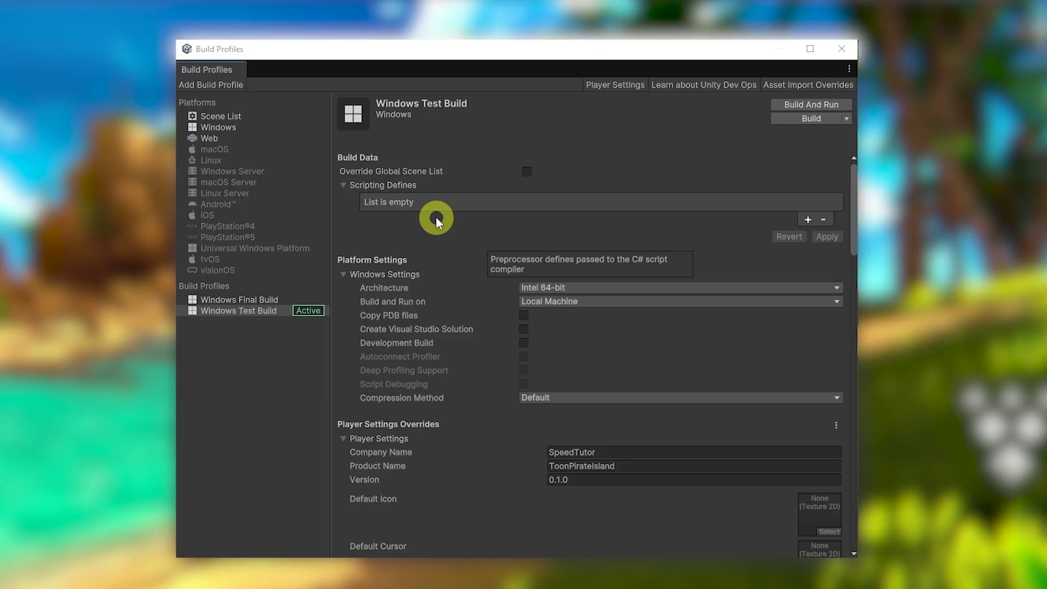
# Add the scripting define SECRETSTUFF to the Windows Test Build profile and apply it
pyautogui.click(207, 312)
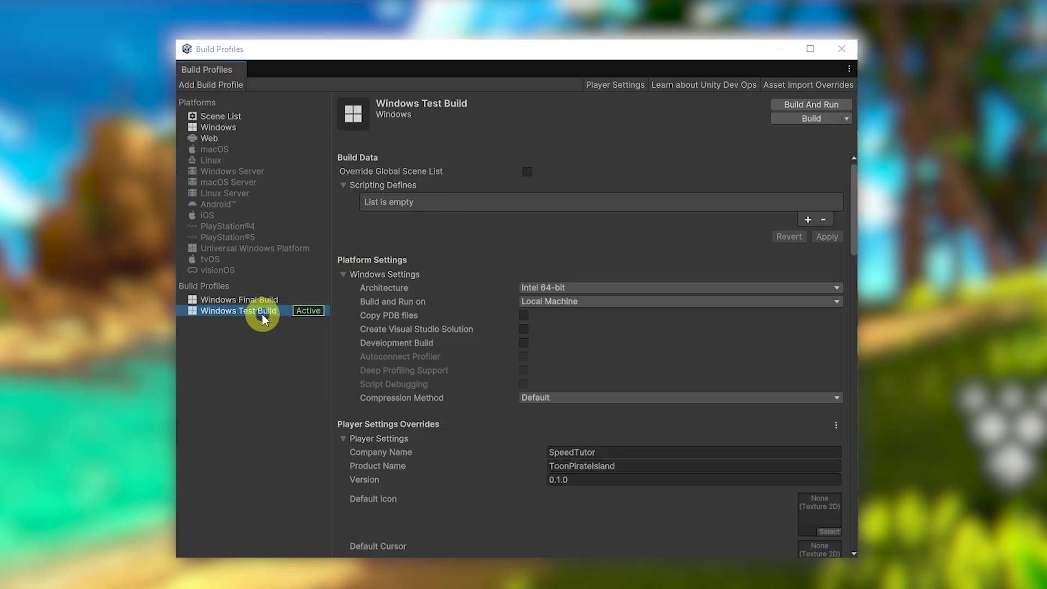
pyautogui.click(808, 219)
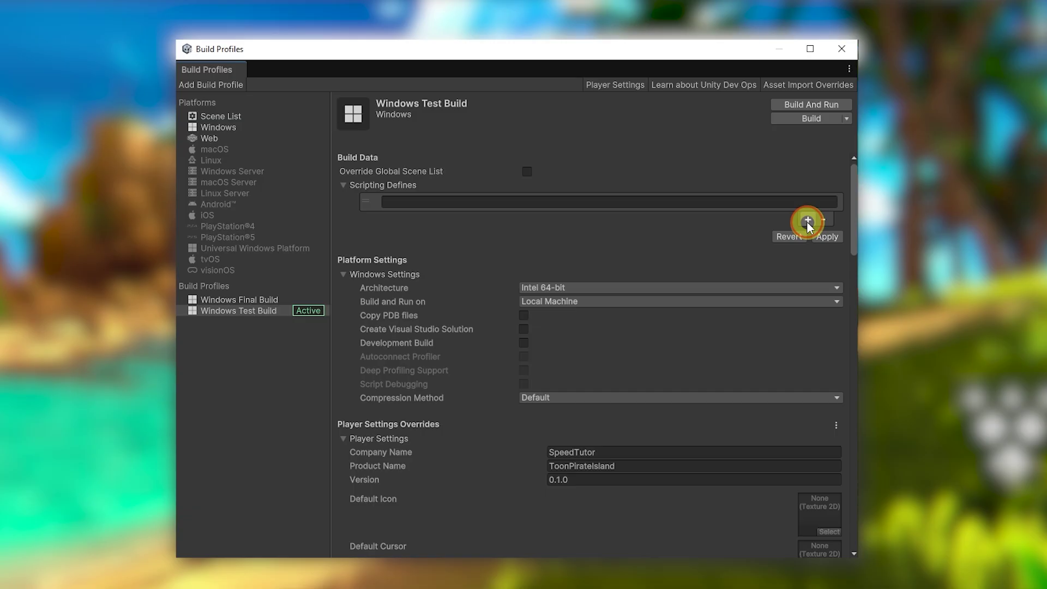
pyautogui.click(427, 204)
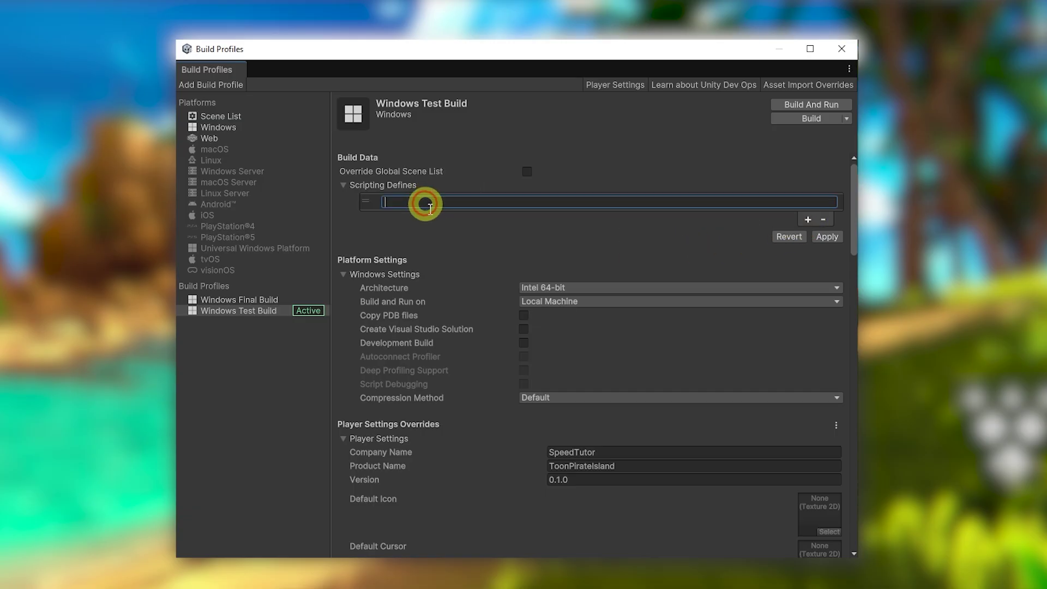
pyautogui.write('SE')
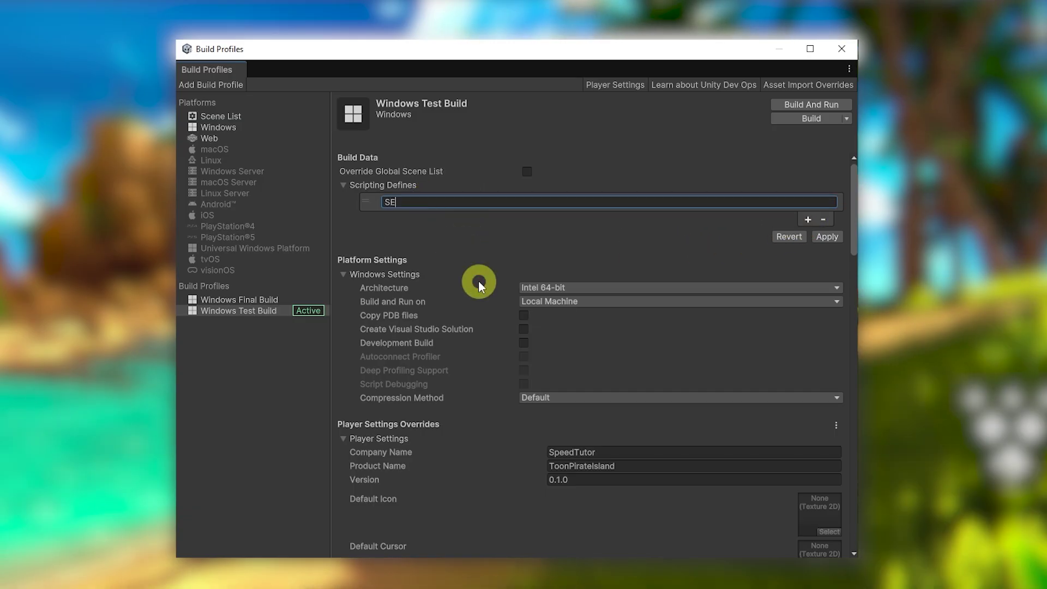
pyautogui.write('CRETSTUFF')
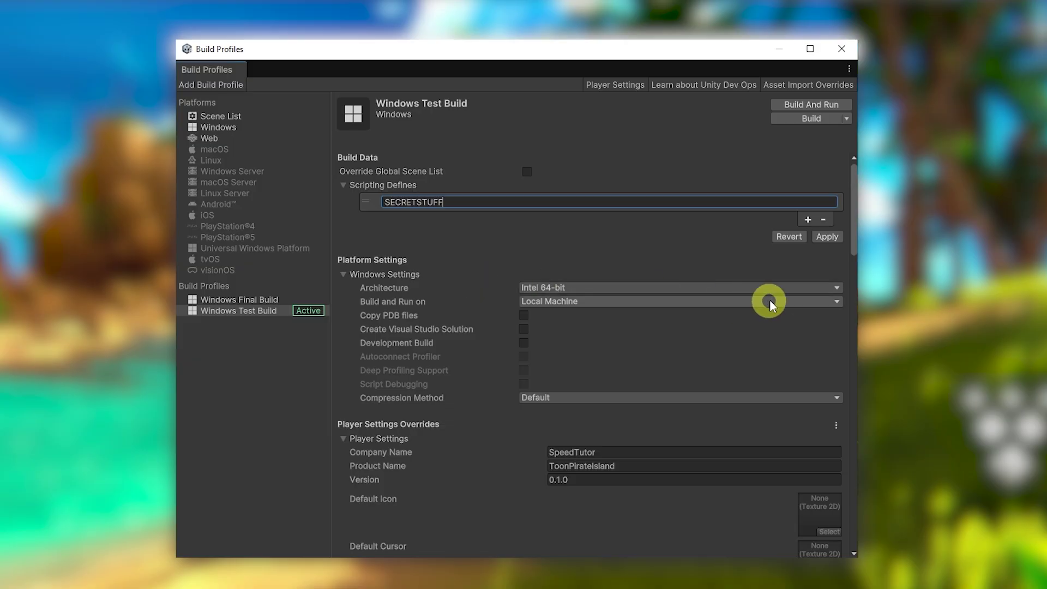
pyautogui.click(827, 236)
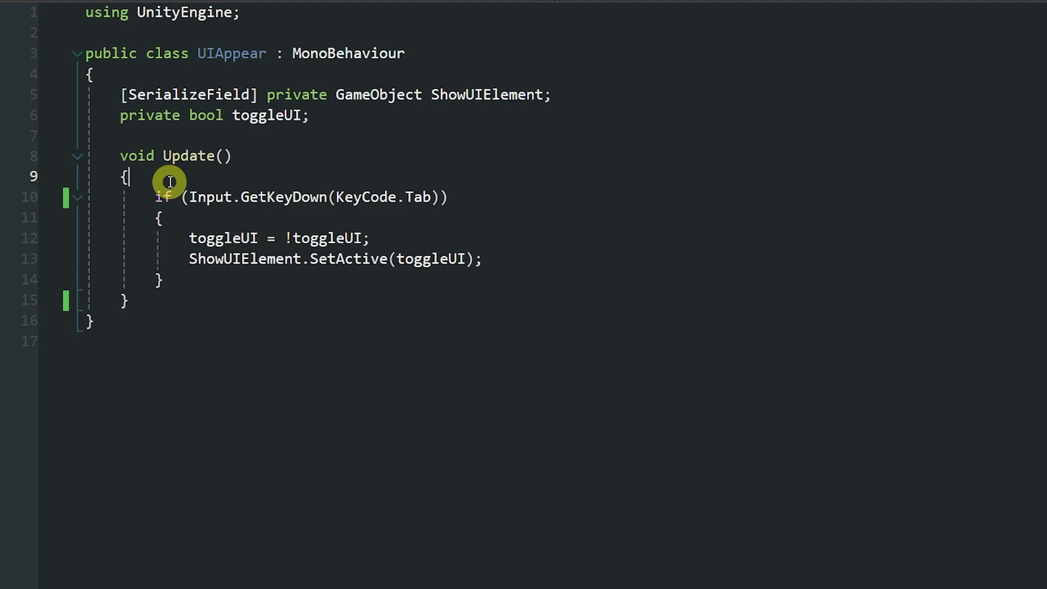
# In the UIAppear script in the code editor, insert #if SECRETSTUFF directly above the Tab key check in Update()
pyautogui.click(168, 178)
pyautogui.press('Return')
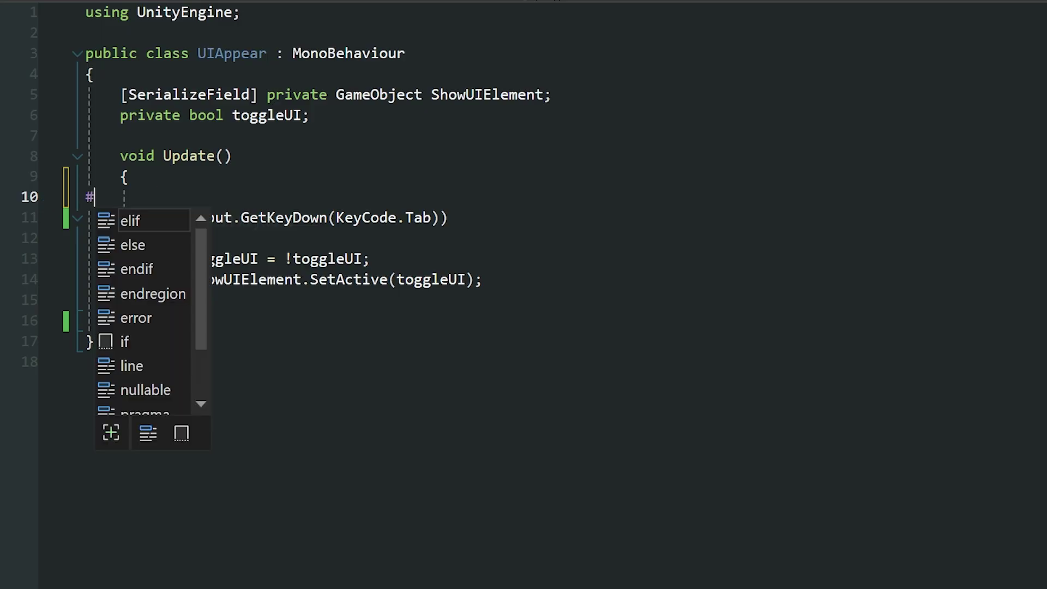
pyautogui.press('BackSpace')
pyautogui.write('#if')
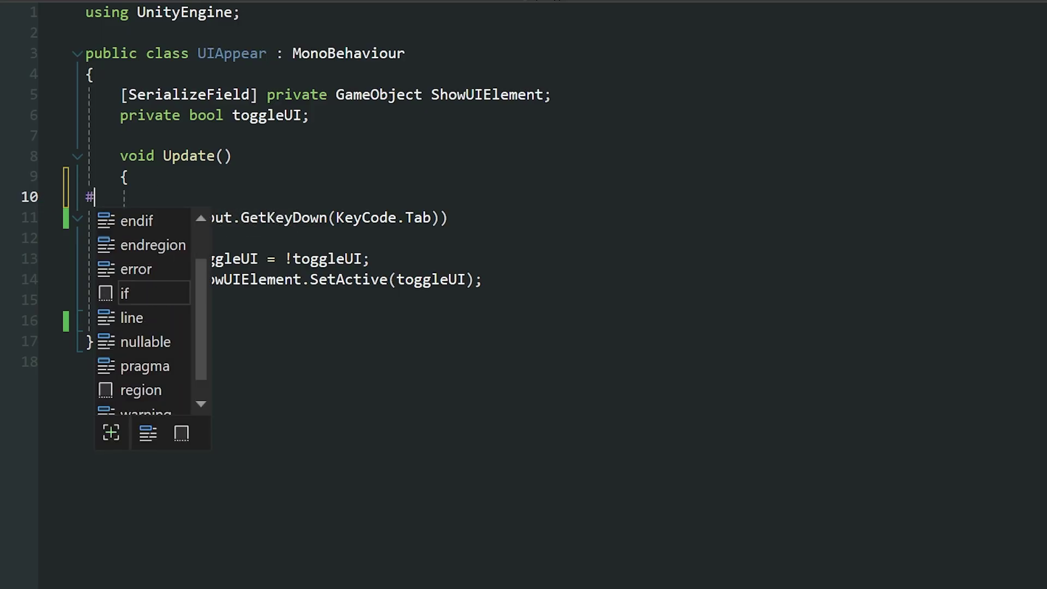
pyautogui.write(' SECRETSTUFF')
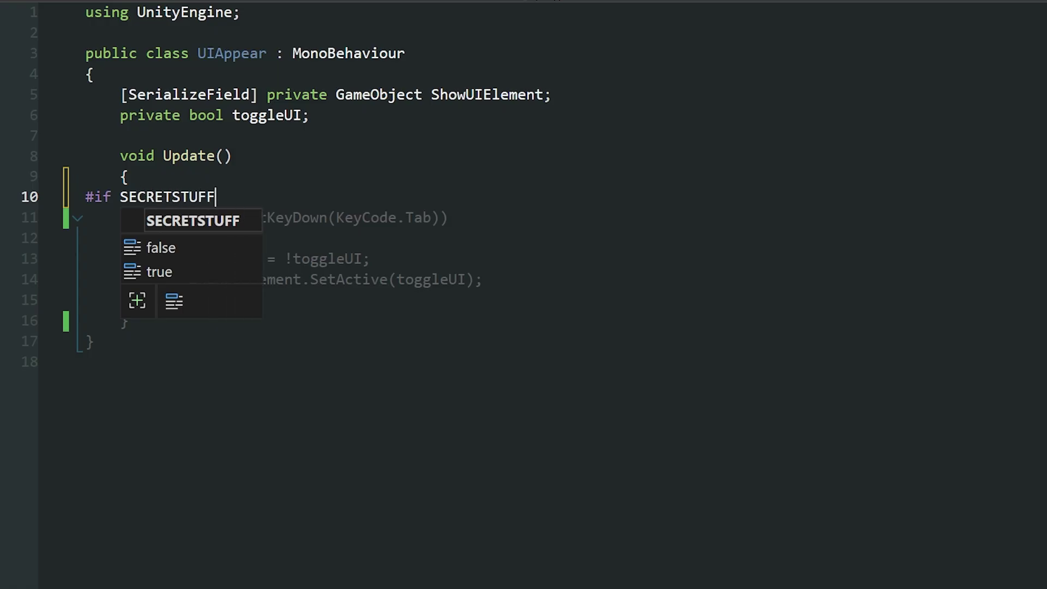
pyautogui.press('Escape')
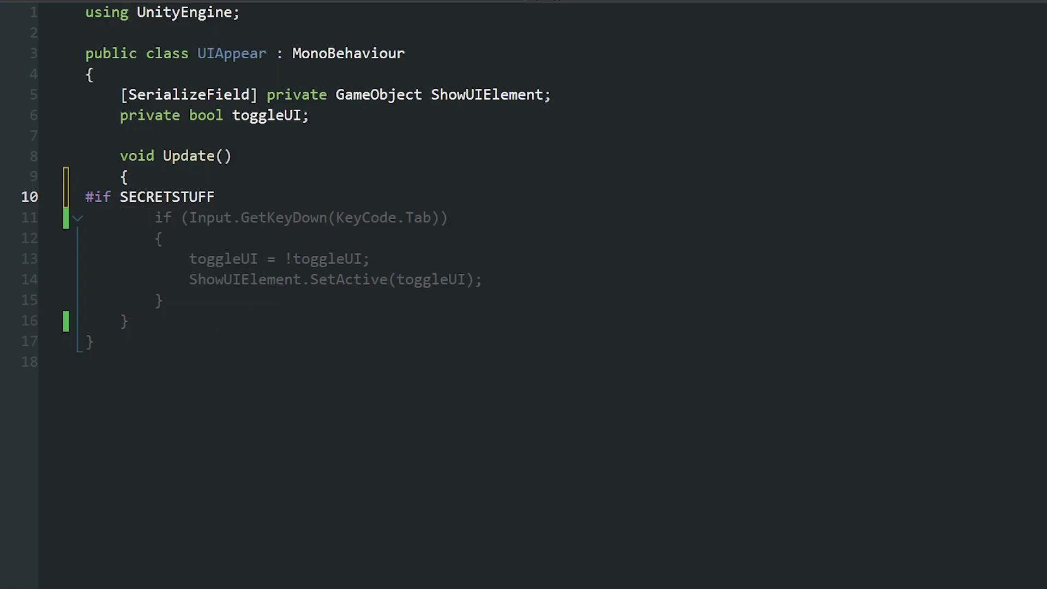
# Close the conditional block with #endif after the Tab key check's closing brace and save the script
pyautogui.click(198, 287)
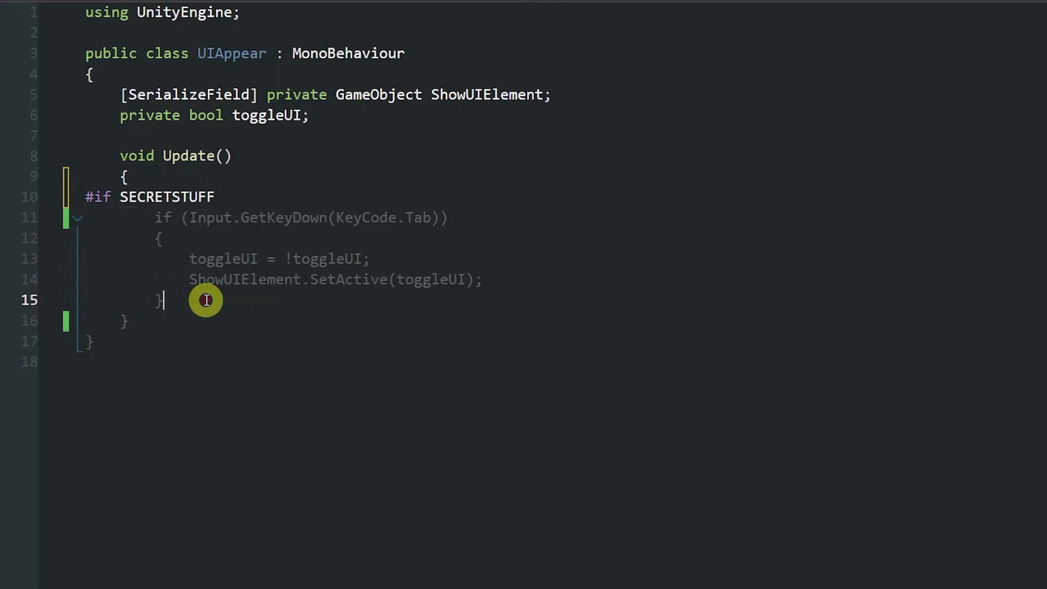
pyautogui.press('Return')
pyautogui.write('#endif')
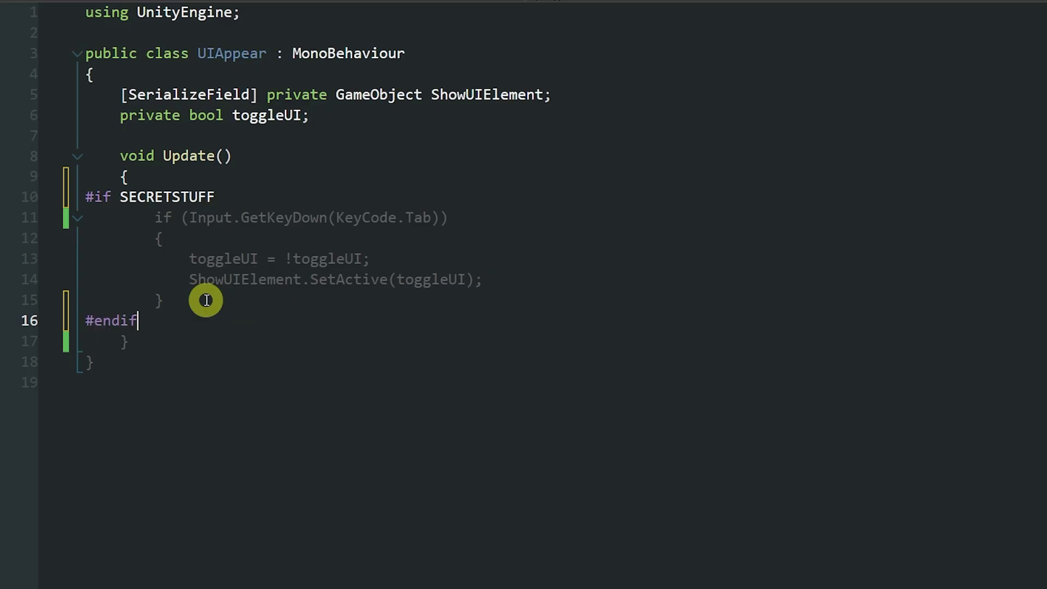
pyautogui.hotkey('ctrl', 's')
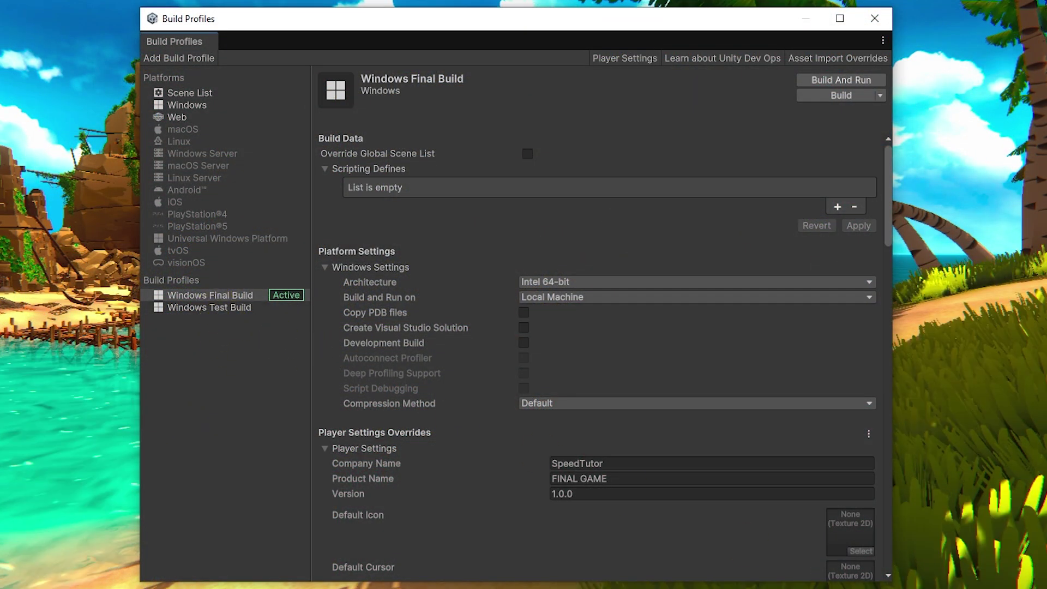
# Expand Settings > Build Profiles in the project assets and inspect the player settings of the Windows Final Build and Windows Test Build assets
pyautogui.click(588, 319)
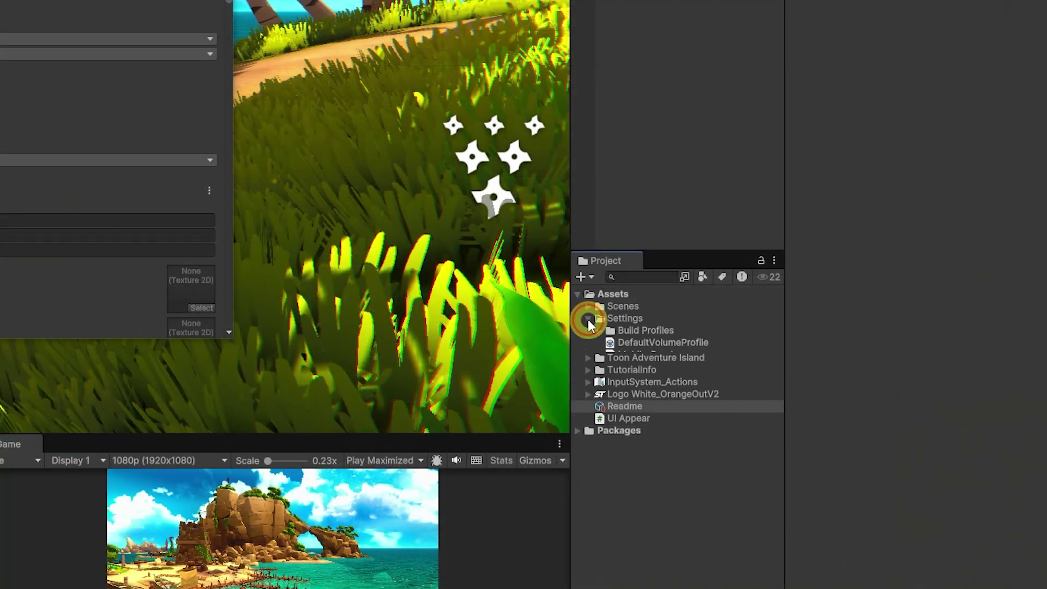
pyautogui.click(600, 331)
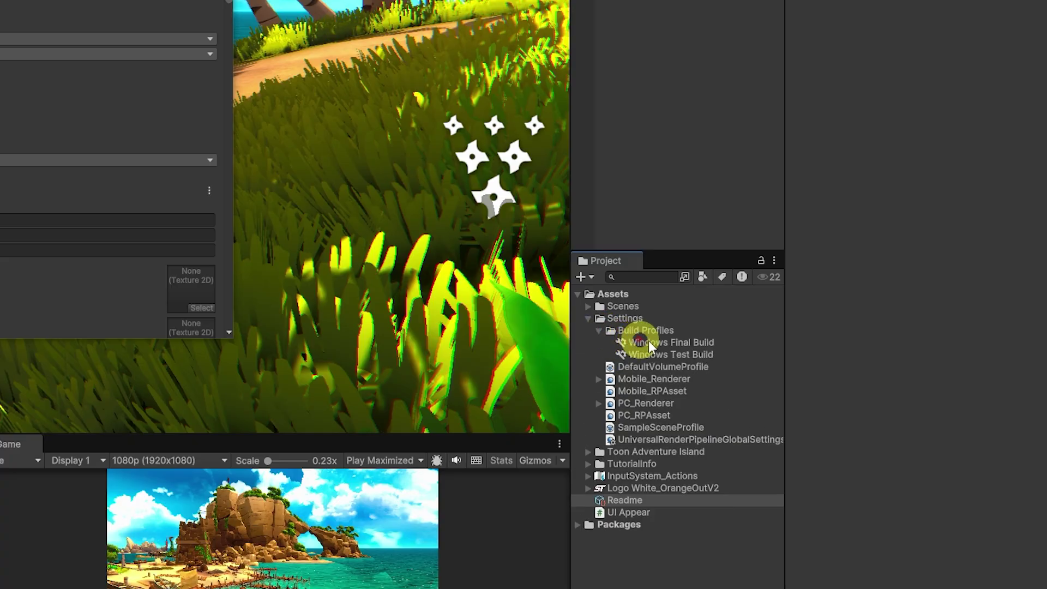
pyautogui.click(667, 342)
pyautogui.click(698, 355)
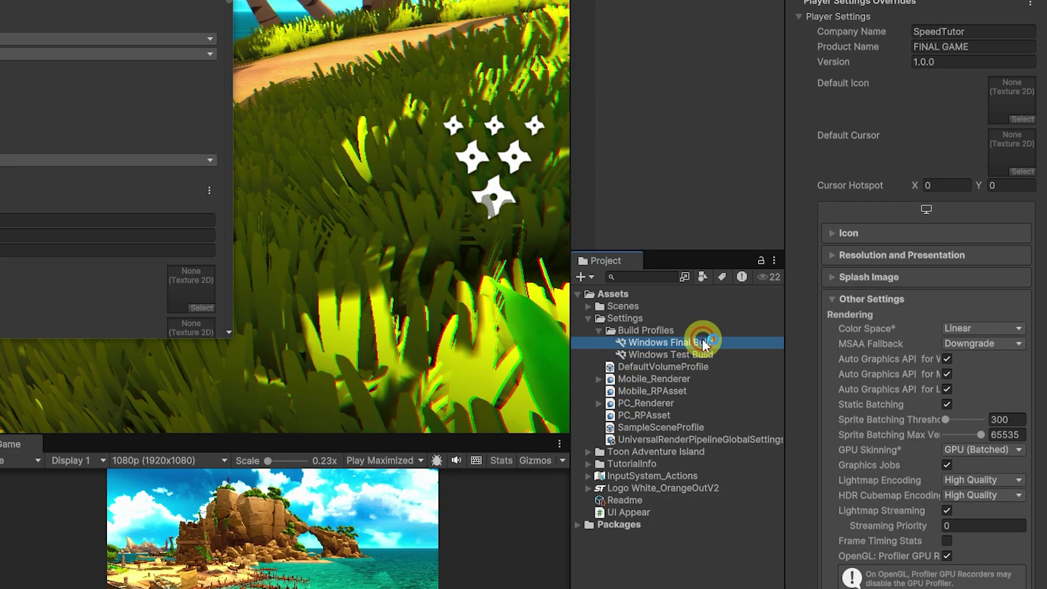
pyautogui.moveTo(784, 330); pyautogui.dragTo(588, 328)
pyautogui.click(761, 59)
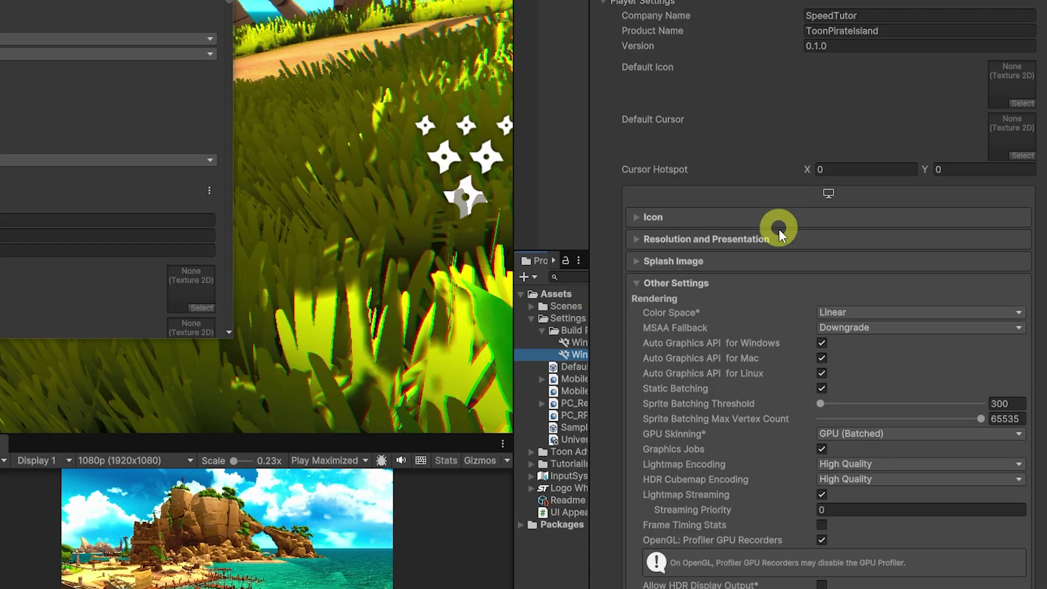
pyautogui.moveTo(592, 210); pyautogui.dragTo(791, 216)
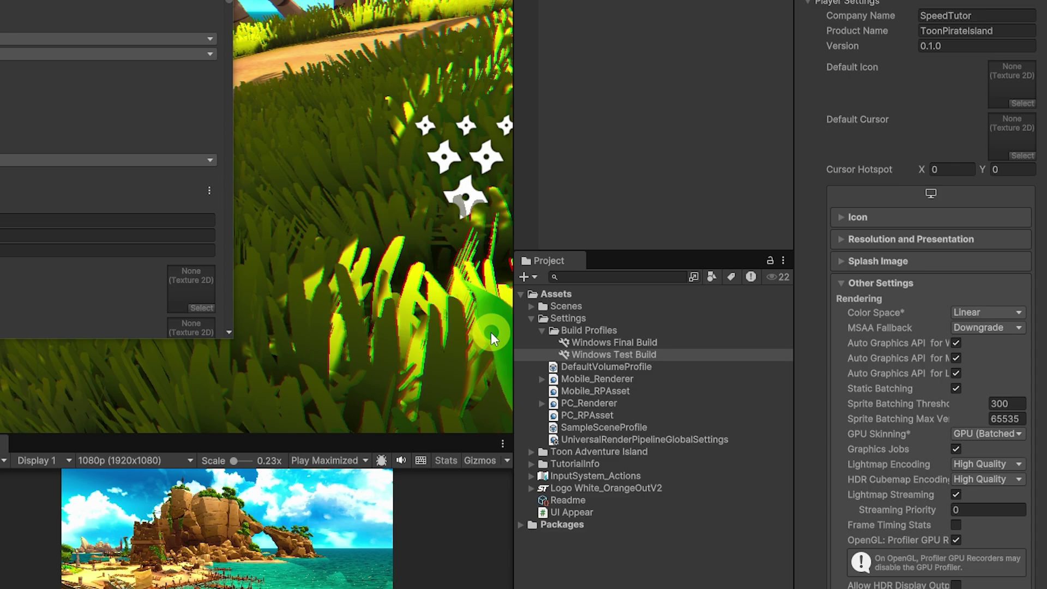